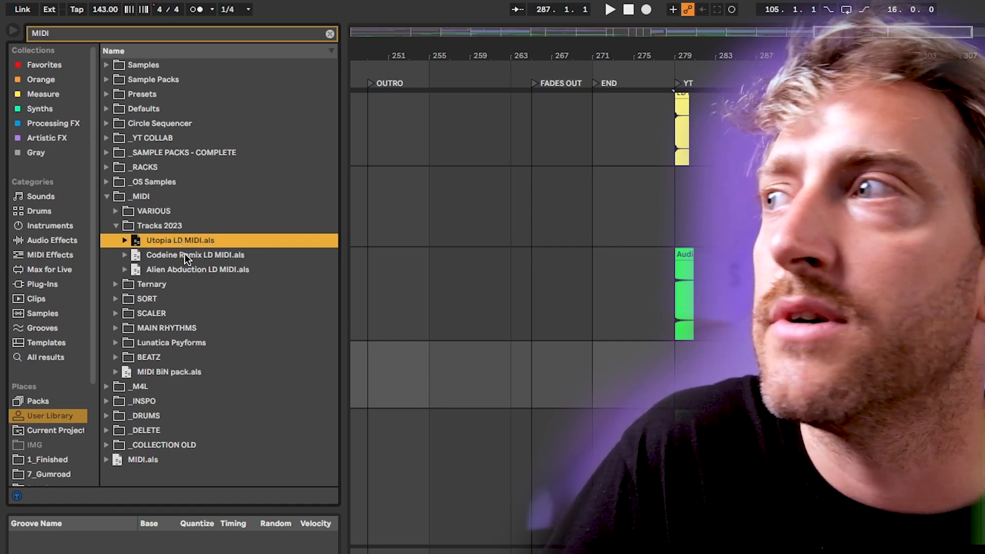
Step: Look over the saved lead sets in the Tracks 2023 folder and select MIDI BiN pack.als in the user library
{"action": "left_click", "coordinate": [170, 254]}
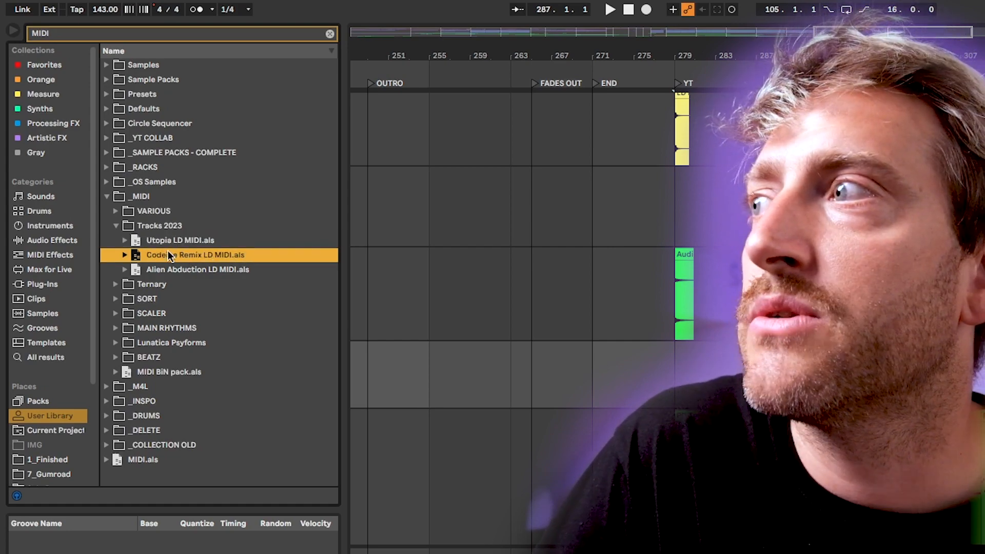
{"action": "left_click", "coordinate": [192, 268]}
{"action": "left_click", "coordinate": [145, 231]}
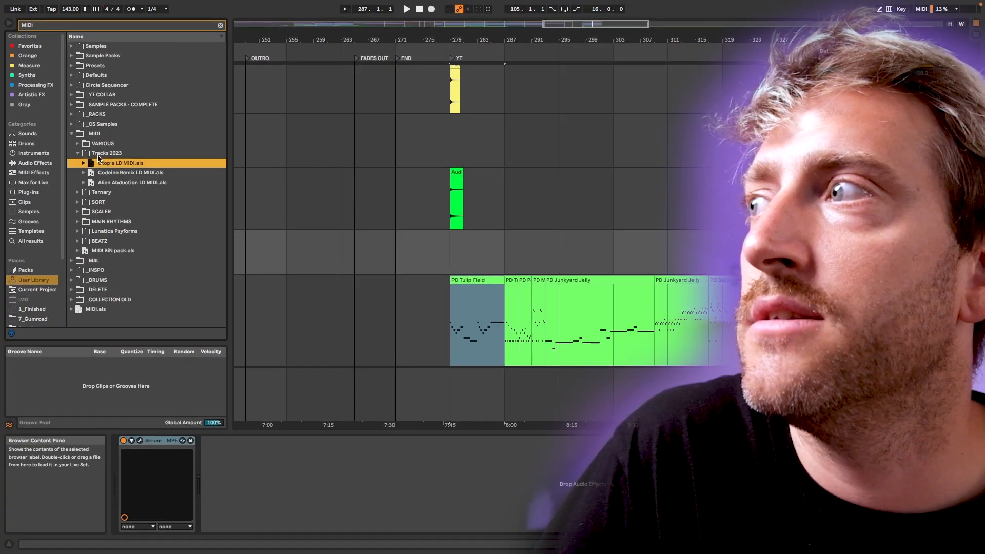
{"action": "left_click", "coordinate": [95, 251]}
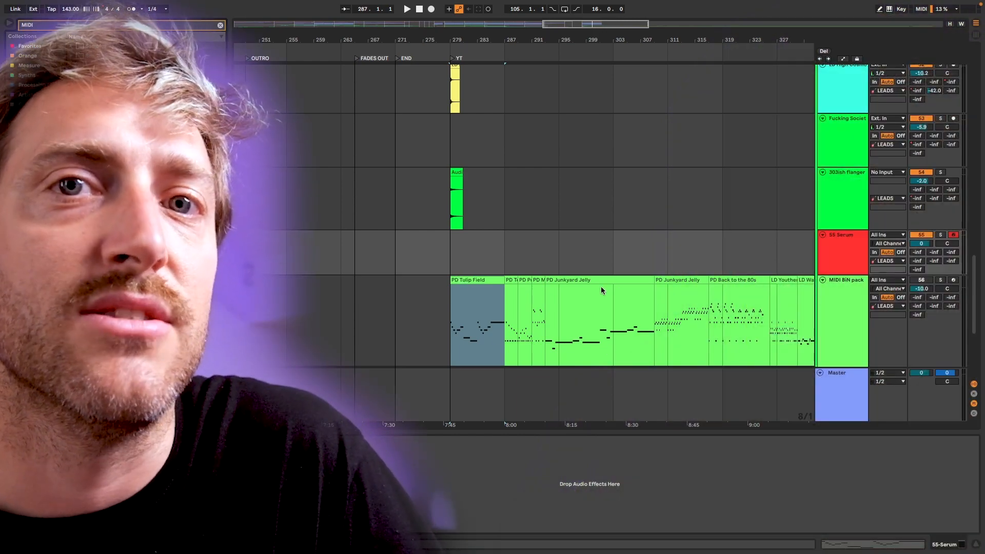
Step: Look through the clips on the MIDI BiN pack track and show the notes of the LD This Is My Sound clip
{"action": "scroll", "coordinate": [569, 329], "scroll_direction": "down", "scroll_amount": 3}
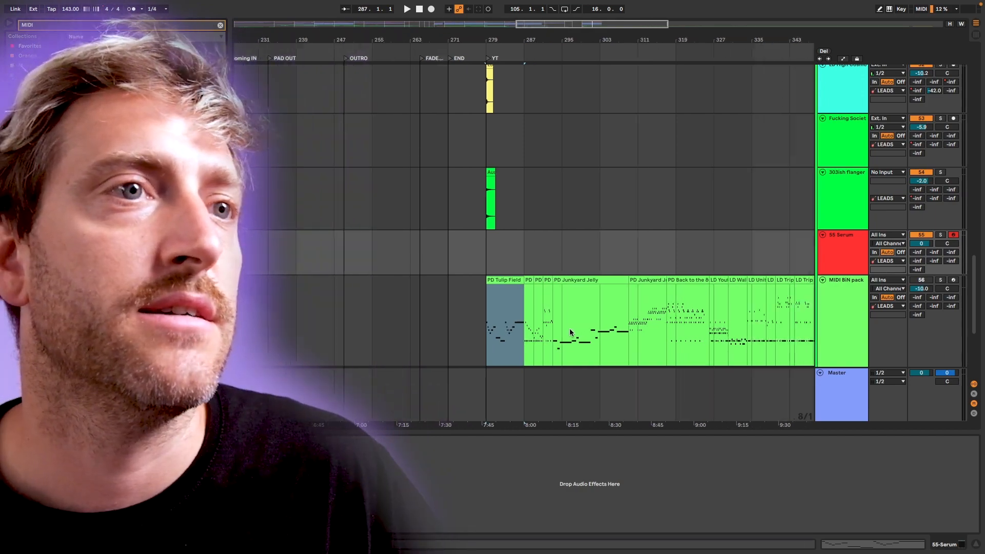
{"action": "scroll", "coordinate": [643, 342], "scroll_direction": "right", "scroll_amount": 5}
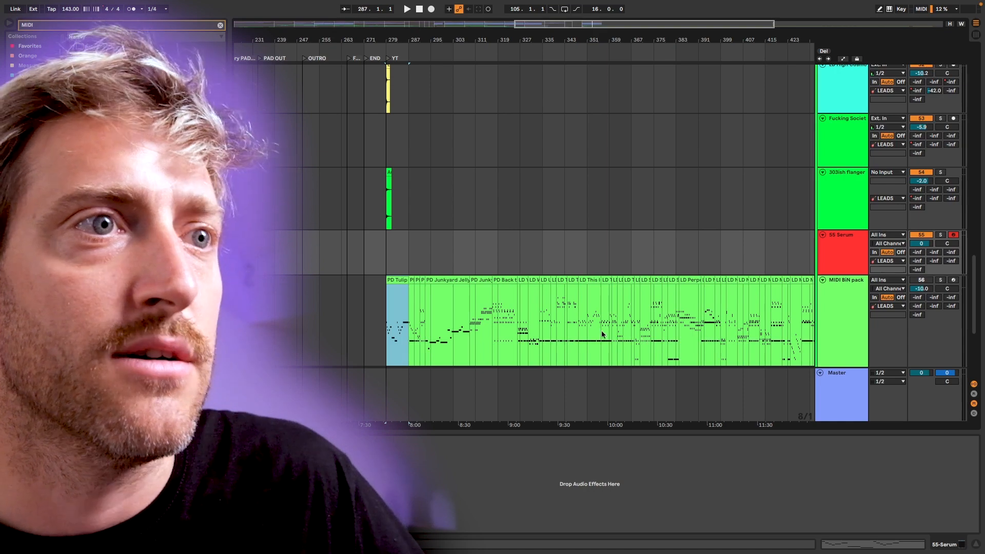
{"action": "scroll", "coordinate": [581, 340], "scroll_direction": "up", "scroll_amount": 5}
{"action": "scroll", "coordinate": [566, 336], "scroll_direction": "right", "scroll_amount": 3}
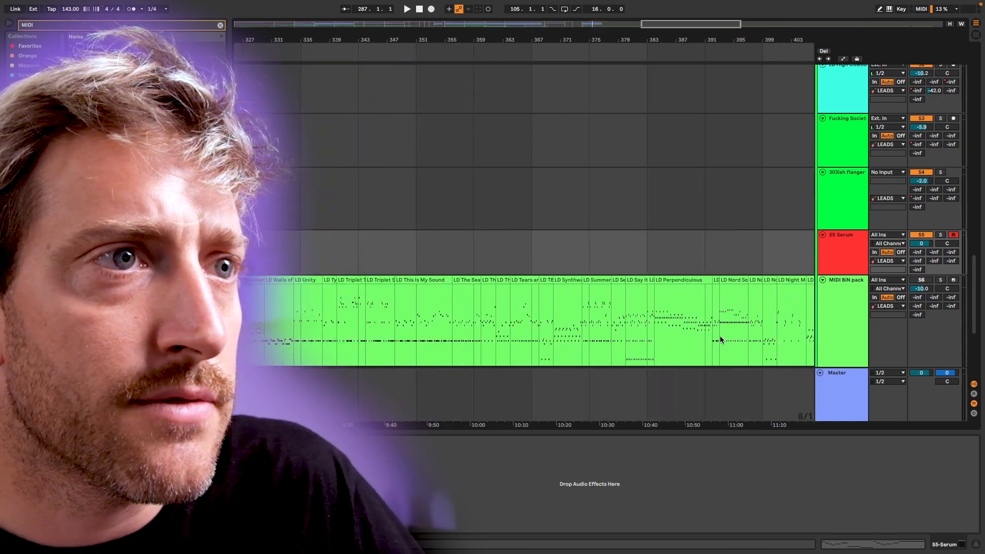
{"action": "scroll", "coordinate": [698, 327], "scroll_direction": "left", "scroll_amount": 2}
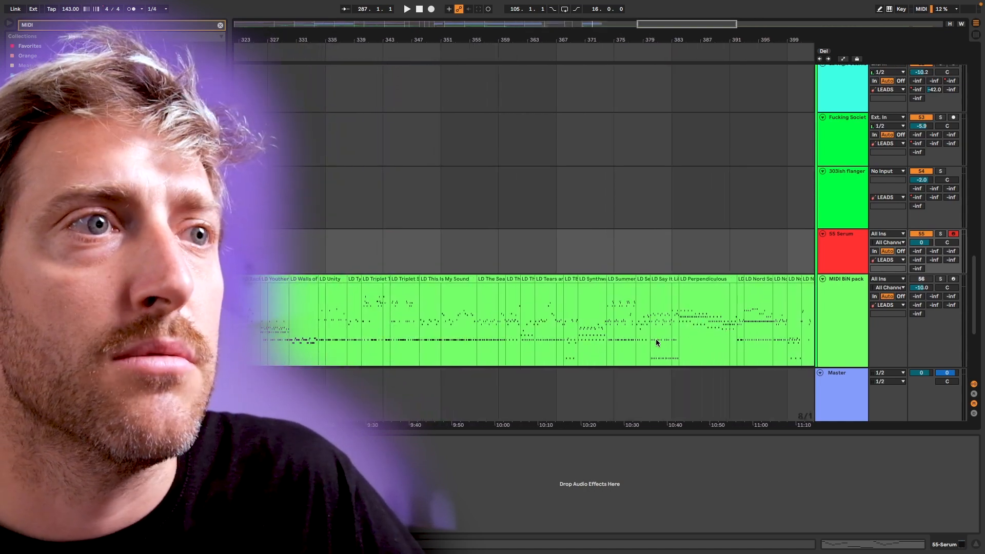
{"action": "scroll", "coordinate": [616, 319], "scroll_direction": "left", "scroll_amount": 4}
{"action": "left_click", "coordinate": [553, 319]}
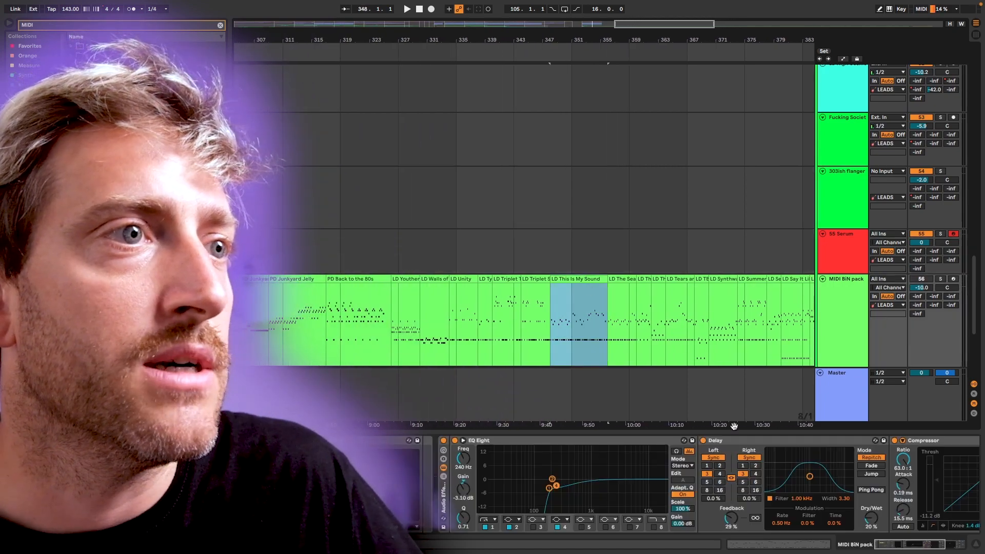
{"action": "key", "text": "shift+Tab"}
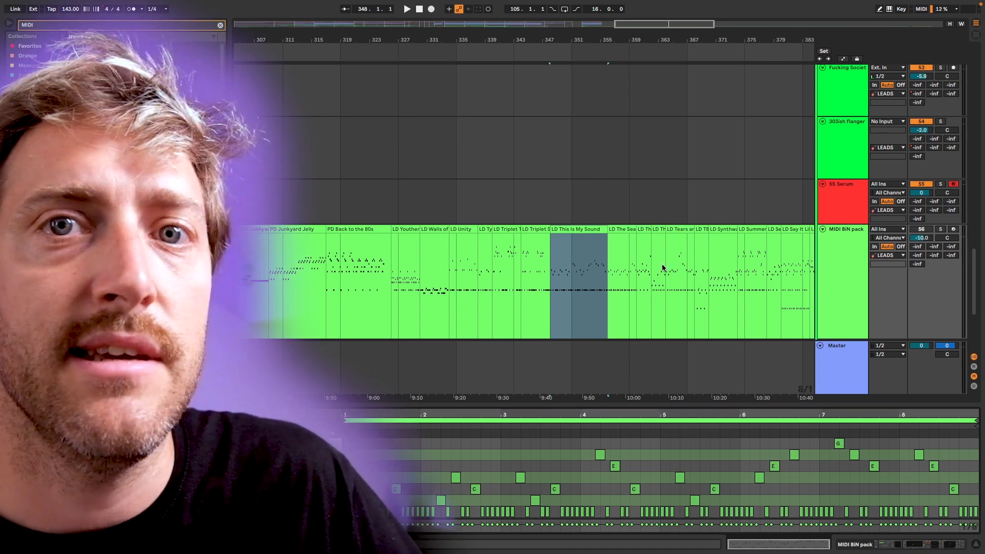
Step: Select all the green clips on the MIDI BiN pack track, bars 279 to 543, and select every note inside them
{"action": "scroll", "coordinate": [645, 276], "scroll_direction": "down", "scroll_amount": 8}
{"action": "scroll", "coordinate": [567, 267], "scroll_direction": "up", "scroll_amount": 20}
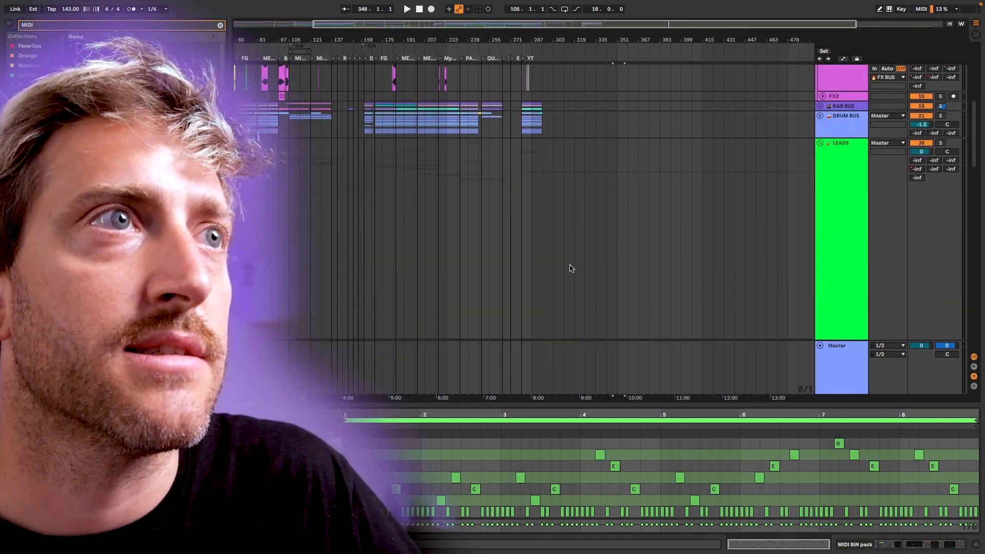
{"action": "scroll", "coordinate": [572, 267], "scroll_direction": "down", "scroll_amount": 20}
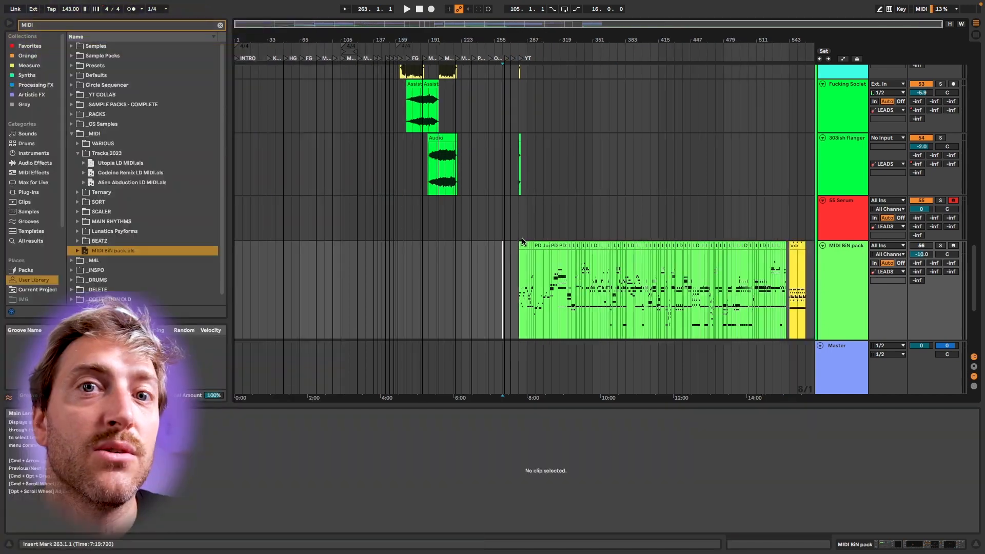
{"action": "left_click", "coordinate": [521, 238]}
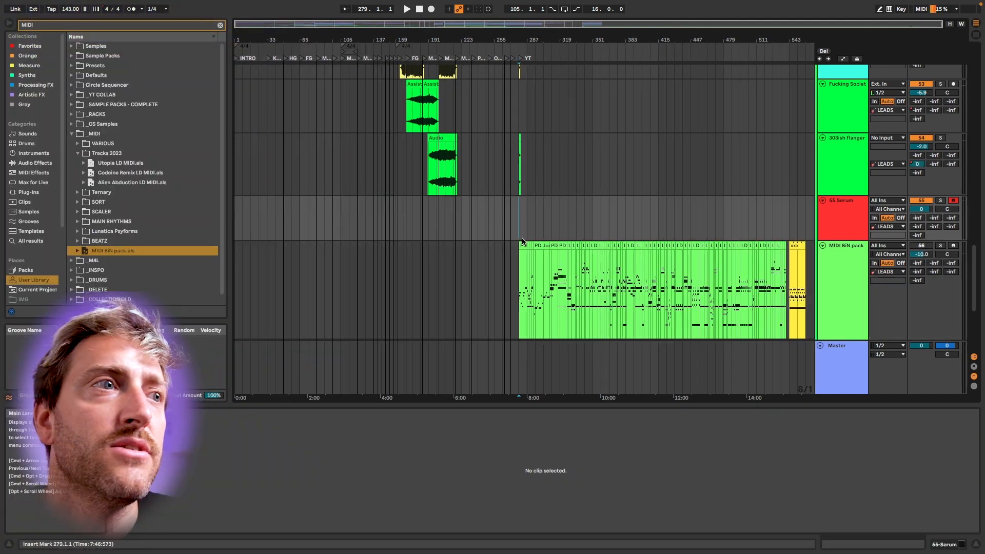
{"action": "left_click", "coordinate": [522, 244]}
{"action": "left_click", "coordinate": [788, 246], "text": "shift"}
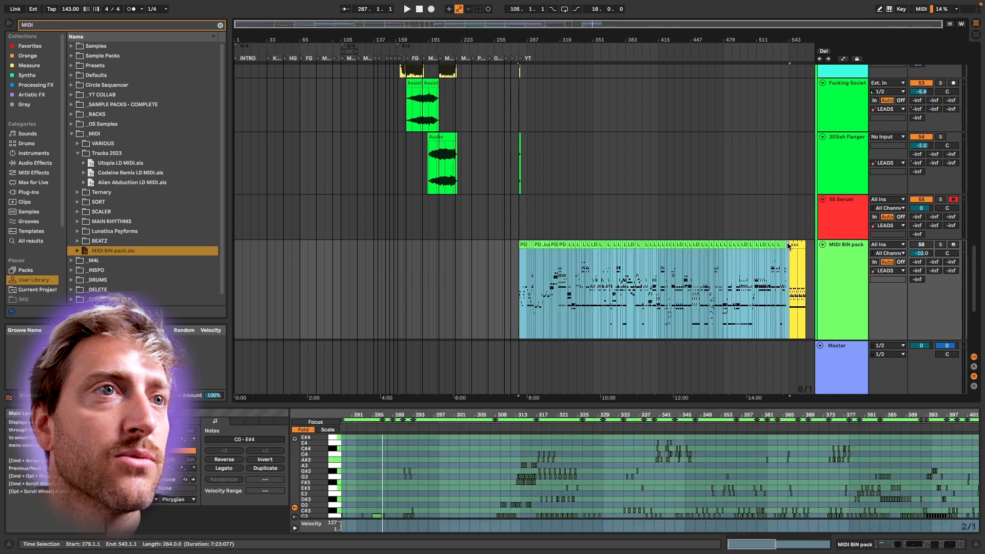
{"action": "left_click", "coordinate": [687, 477]}
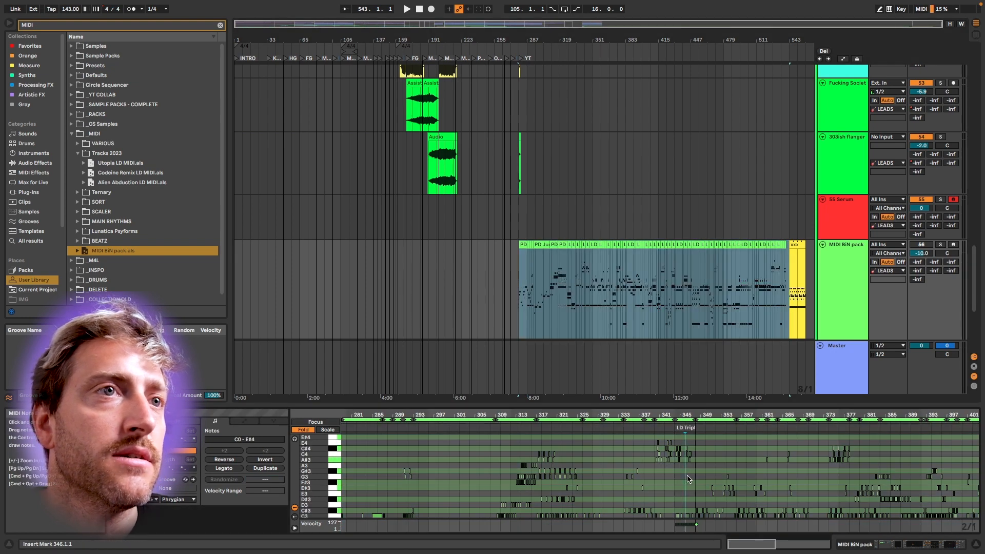
{"action": "key", "text": "super+a"}
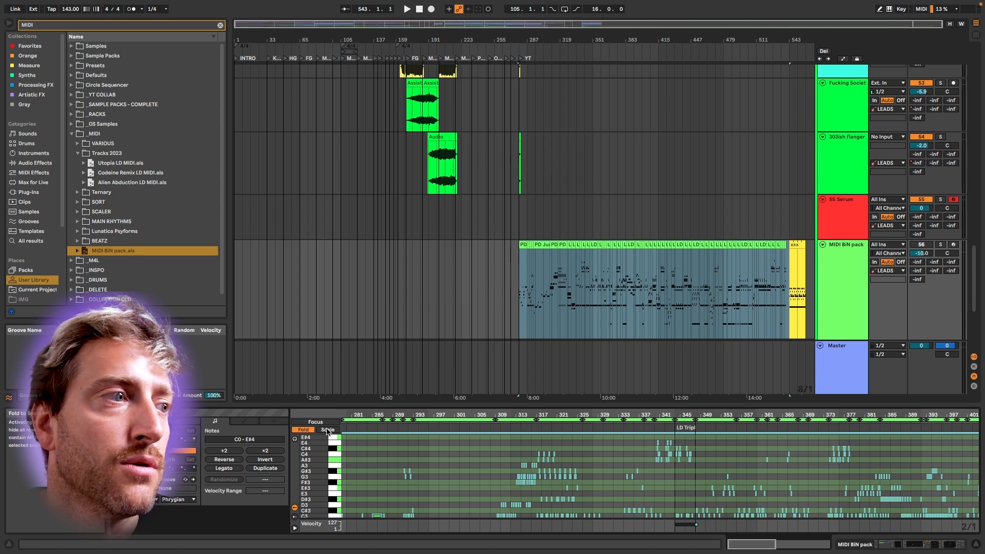
Step: Turn off note folding for the selected clips and transpose all their selected notes down two semitones
{"action": "left_click", "coordinate": [307, 431]}
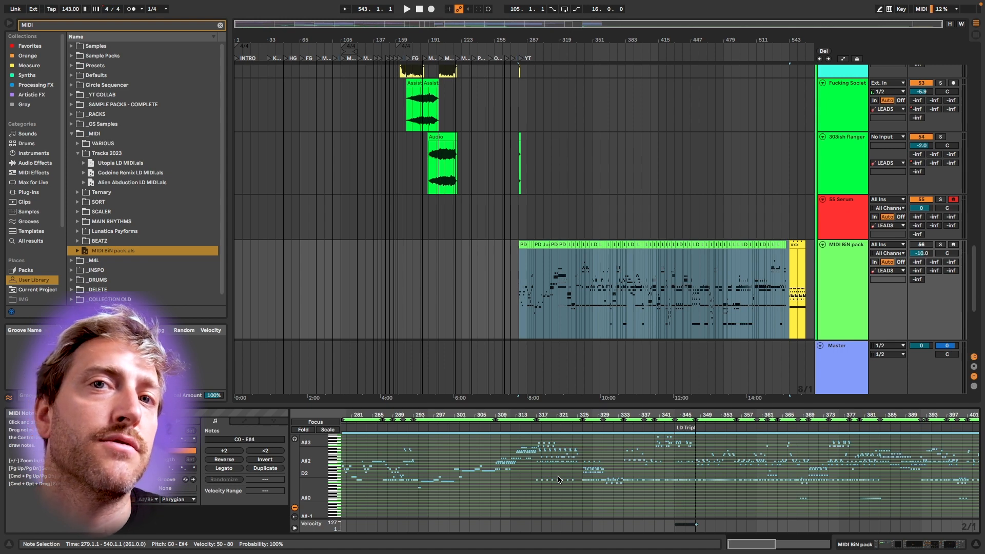
{"action": "key", "text": "Down"}
{"action": "key", "text": "Down"}
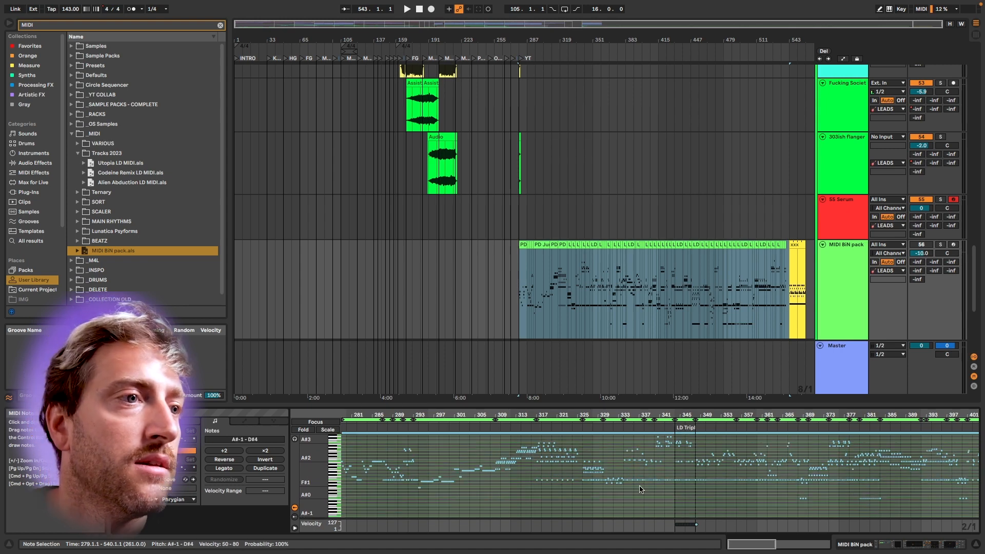
{"action": "scroll", "coordinate": [640, 490], "scroll_direction": "up", "scroll_amount": 10}
{"action": "scroll", "coordinate": [640, 489], "scroll_direction": "up", "scroll_amount": 10}
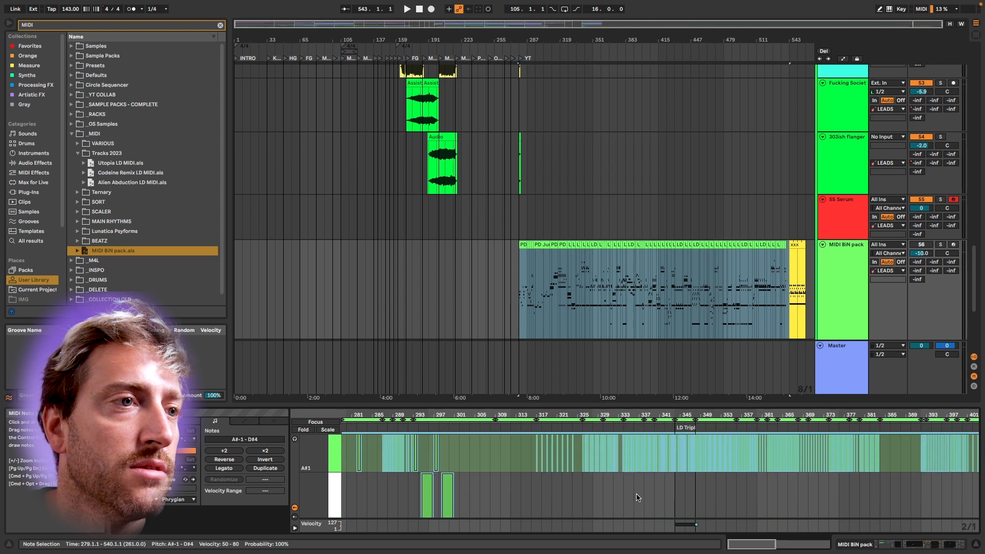
{"action": "left_click_drag", "start_coordinate": [311, 443], "coordinate": [313, 478]}
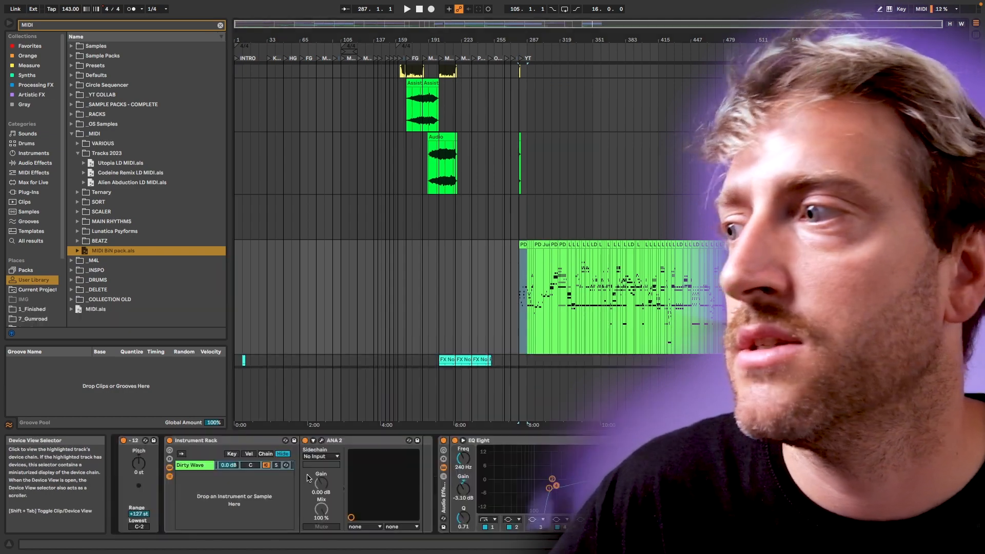
Step: Try a transposition of -2 st in the MIDI BiN pack track's Pitch device and reset the pitch to its default
{"action": "left_click_drag", "start_coordinate": [160, 456], "coordinate": [160, 462]}
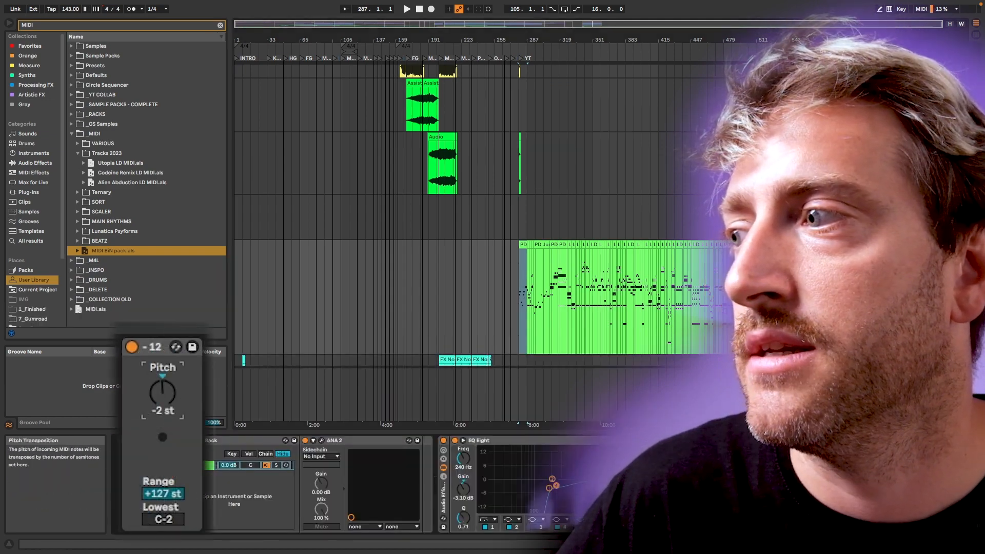
{"action": "left_click_drag", "start_coordinate": [171, 392], "coordinate": [170, 389]}
{"action": "double_click", "coordinate": [170, 391]}
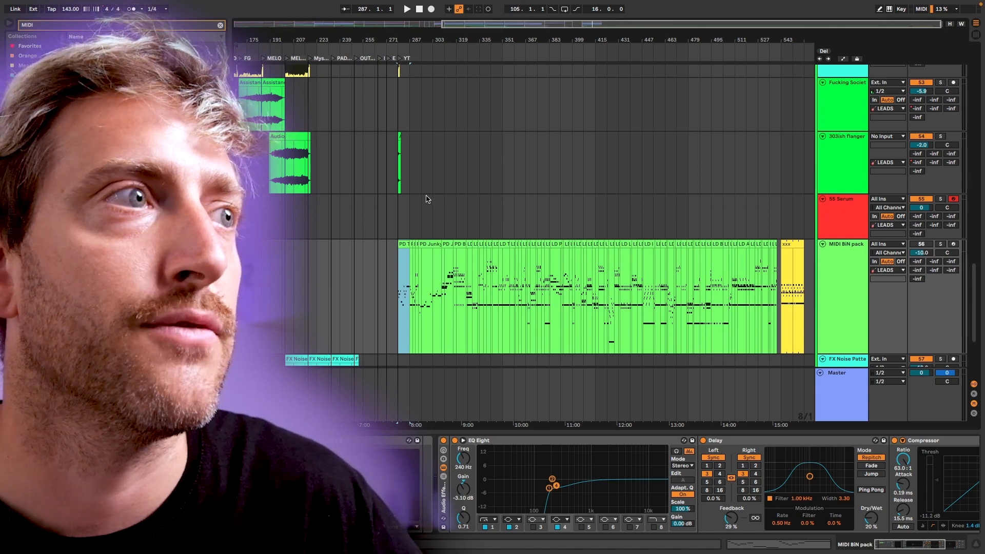
Step: Open Serum on the 55-Serum track and load the ARP - Acid Express preset from [SOURCE CODE 3.0] Presets For Serum By Virtual Light
{"action": "left_click", "coordinate": [836, 211]}
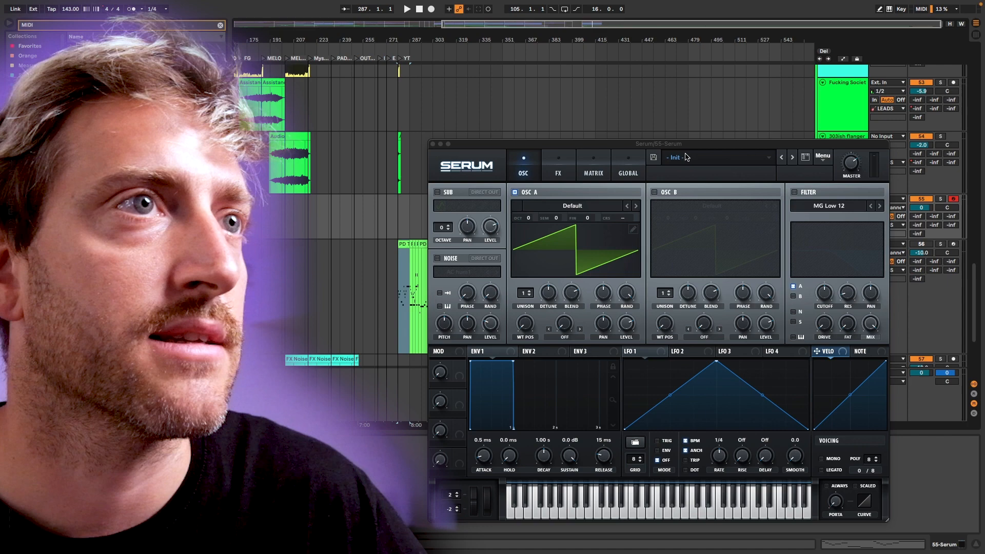
{"action": "left_click", "coordinate": [686, 157]}
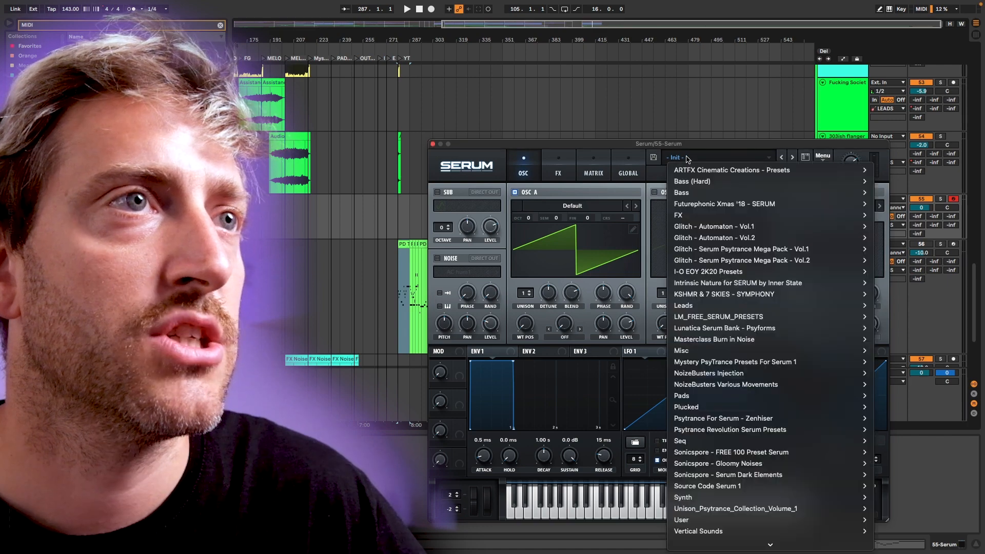
{"action": "mouse_move", "coordinate": [824, 388]}
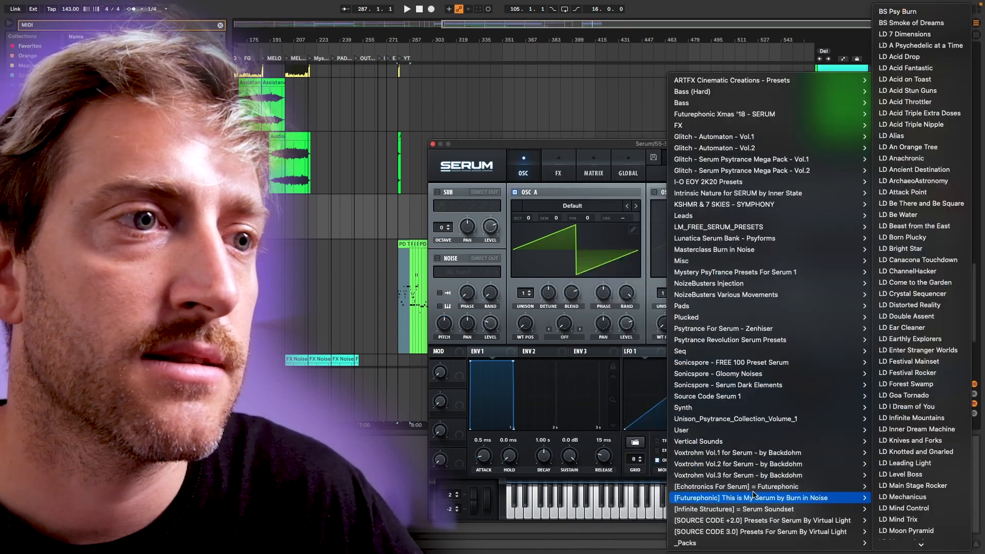
{"action": "mouse_move", "coordinate": [783, 531]}
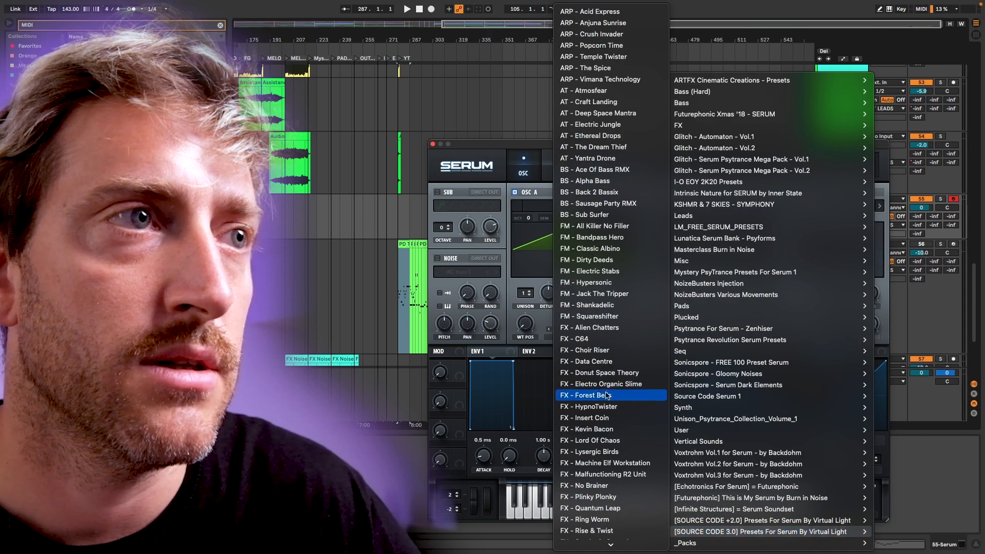
{"action": "left_click", "coordinate": [604, 13]}
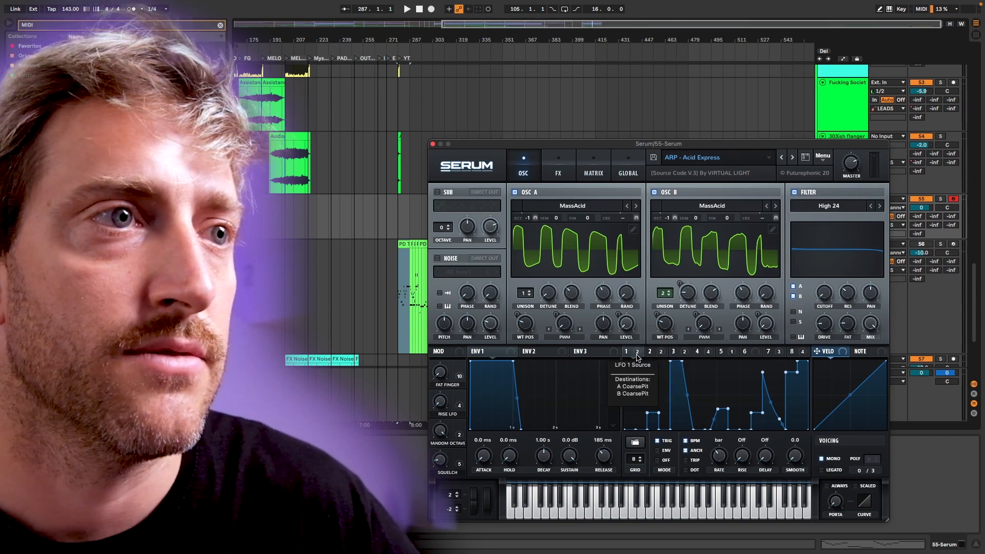
Step: Bypass all modulation destinations of LFO 1 and LFO 3, checking what LFO 2 modulates in between
{"action": "right_click", "coordinate": [637, 355]}
{"action": "left_click", "coordinate": [658, 390]}
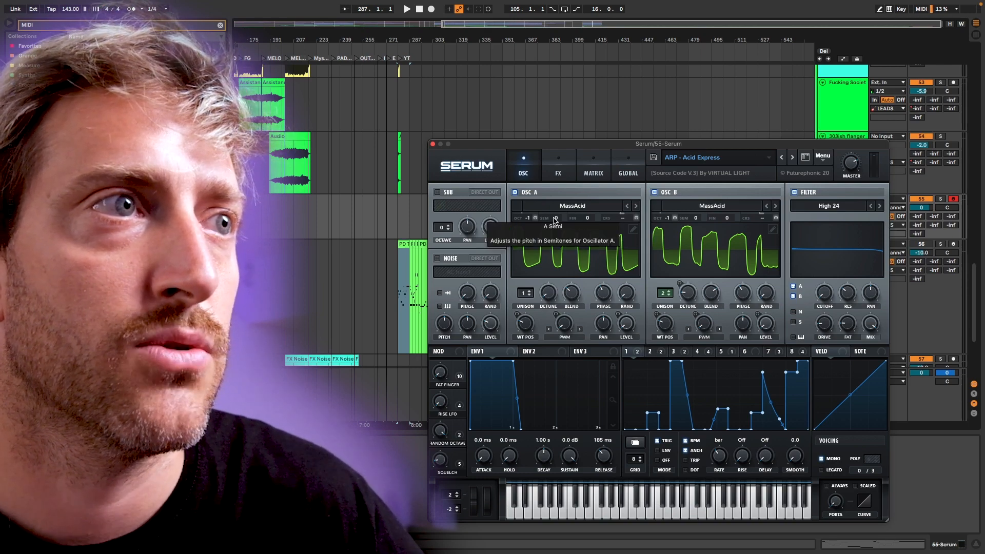
{"action": "left_click", "coordinate": [656, 352]}
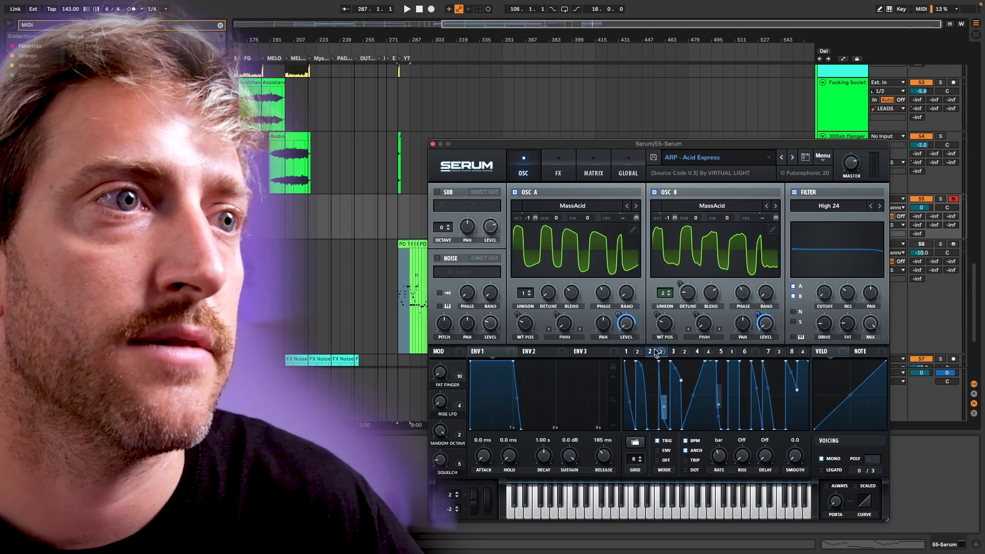
{"action": "left_click", "coordinate": [673, 352]}
{"action": "left_click", "coordinate": [685, 352]}
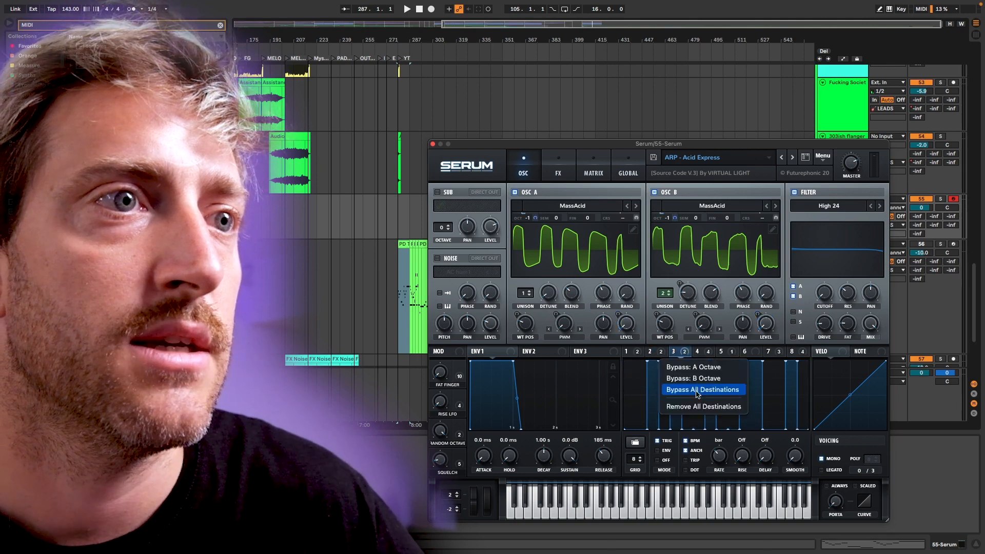
{"action": "left_click", "coordinate": [697, 391]}
Step: Check LFO 4's modulation and bypass all destinations of LFO 7 and LFO 8
{"action": "left_click", "coordinate": [697, 352]}
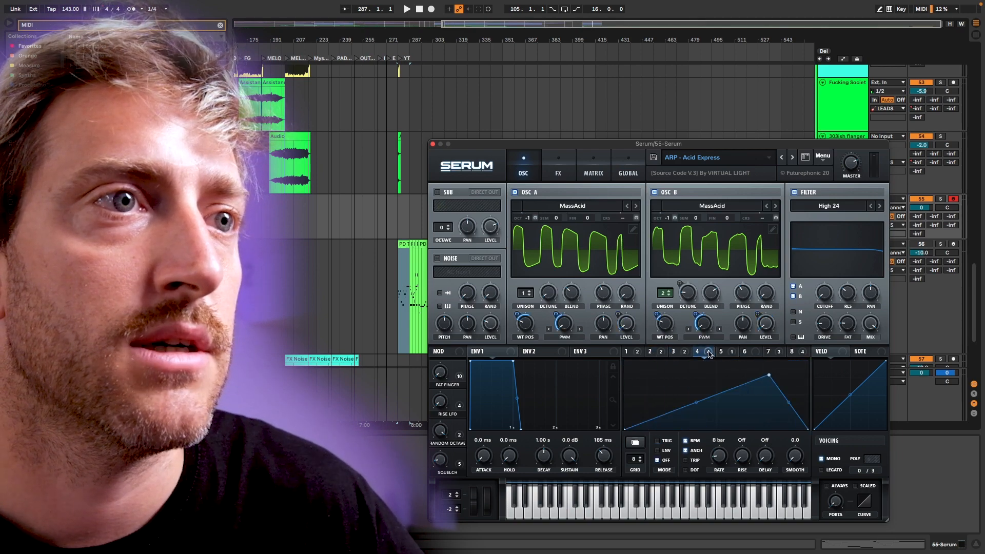
{"action": "left_click", "coordinate": [709, 352]}
{"action": "left_click", "coordinate": [768, 352]}
{"action": "left_click", "coordinate": [779, 352]}
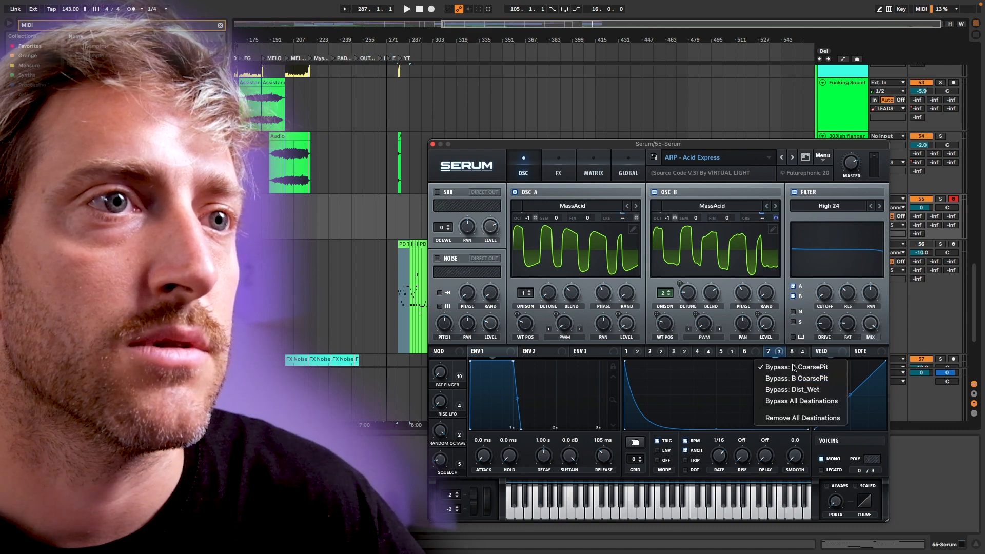
{"action": "left_click", "coordinate": [797, 400]}
{"action": "left_click", "coordinate": [792, 352]}
{"action": "left_click", "coordinate": [802, 352]}
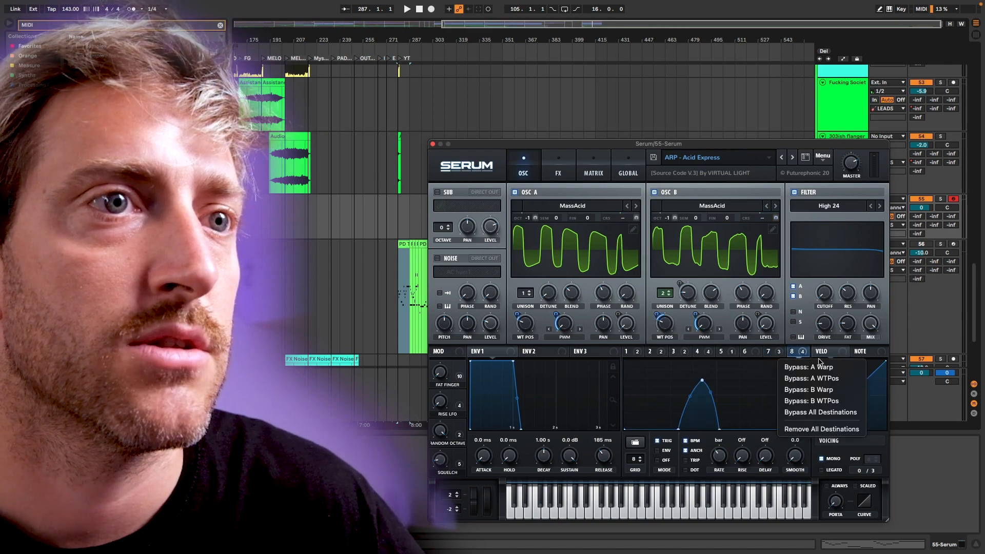
{"action": "left_click", "coordinate": [821, 412]}
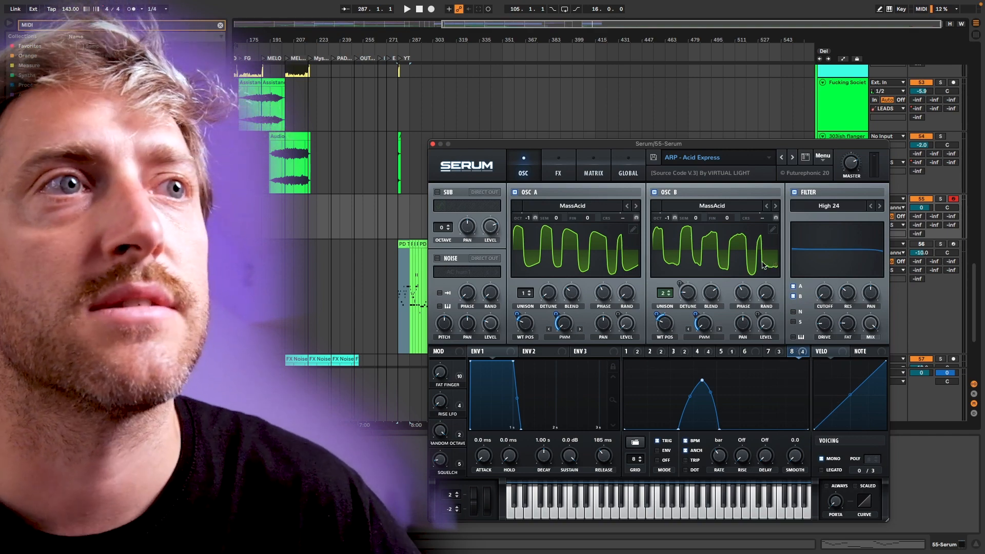
Step: Select LFO 1 and set its rate to 32 bars
{"action": "left_click", "coordinate": [627, 352]}
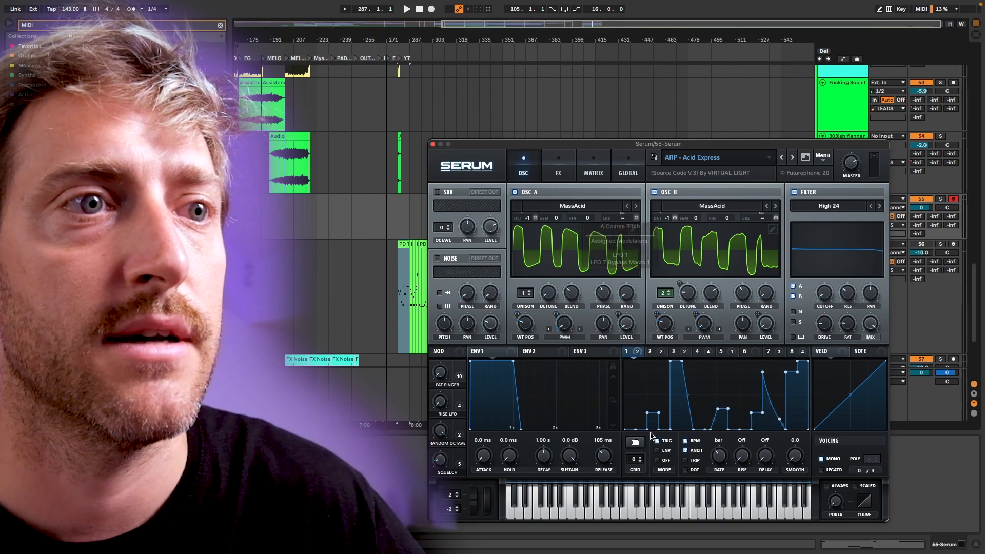
{"action": "left_click_drag", "start_coordinate": [718, 481], "coordinate": [718, 491]}
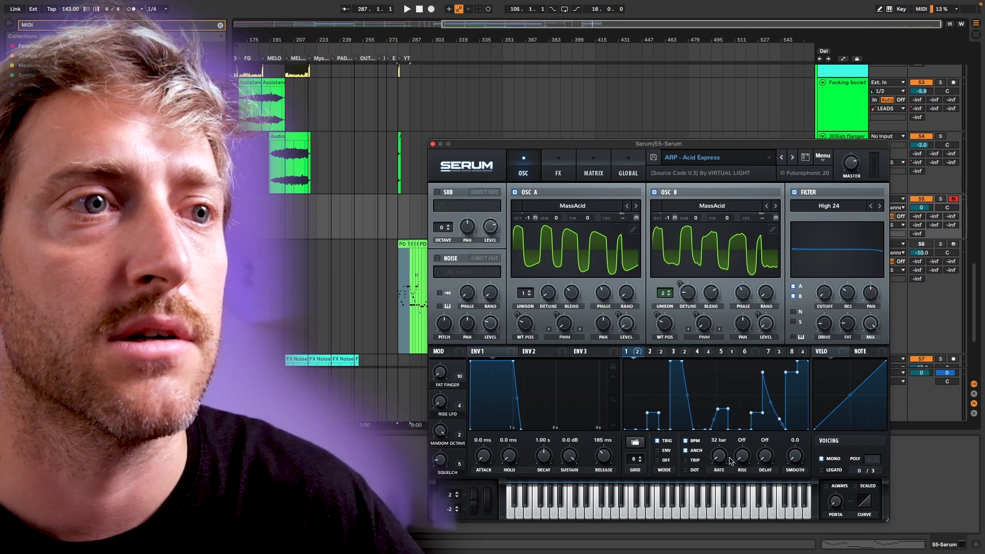
Step: Set the rate of LFO 1 to bar
{"action": "left_click_drag", "start_coordinate": [720, 456], "coordinate": [720, 428]}
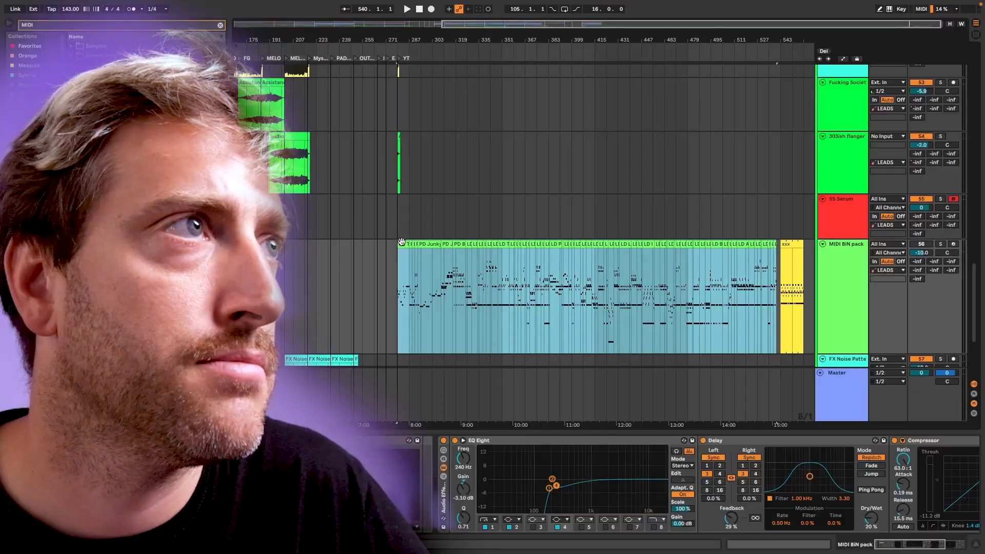
Step: Move the whole run of PD and LD MIDI clips from the MIDI BiN pack track to the 55-Serum track
{"action": "left_click_drag", "start_coordinate": [403, 241], "coordinate": [405, 218]}
{"action": "scroll", "coordinate": [404, 218], "scroll_direction": "down", "scroll_amount": 5}
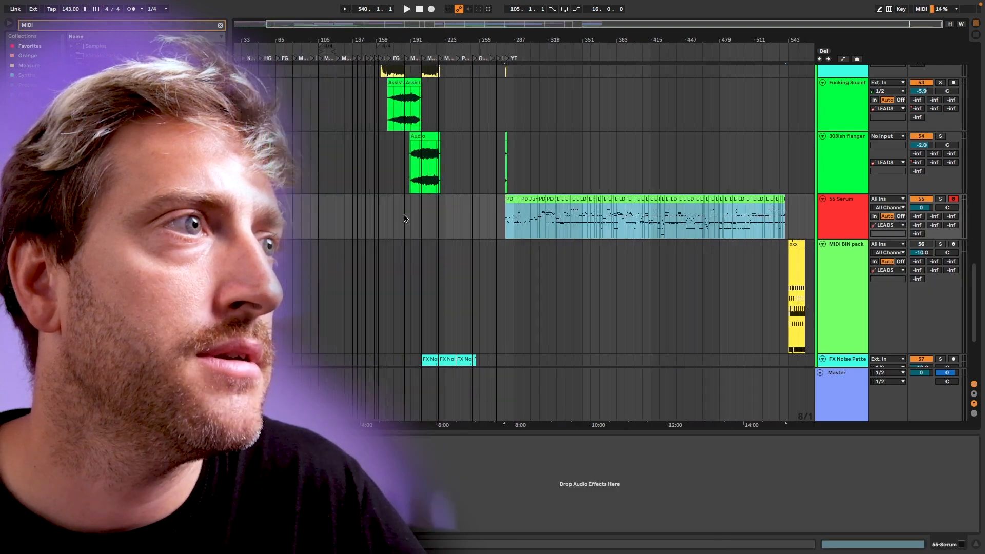
{"action": "scroll", "coordinate": [536, 313], "scroll_direction": "up", "scroll_amount": 10}
{"action": "scroll", "coordinate": [555, 324], "scroll_direction": "down", "scroll_amount": 3}
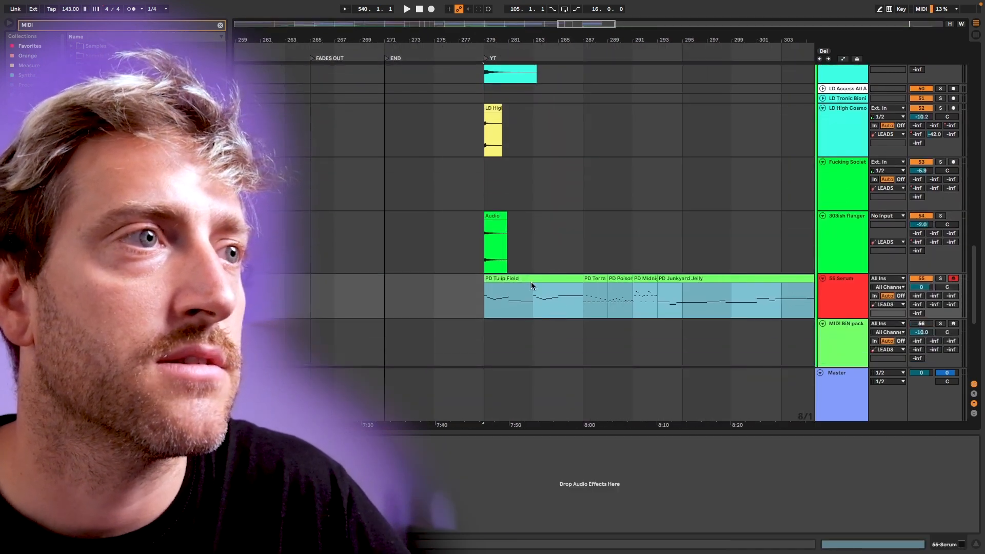
Step: Move the PD Tulip Field clip to the MIDI BiN pack track at bar 279 and play the following clips on 55-Serum from there
{"action": "left_click", "coordinate": [531, 278]}
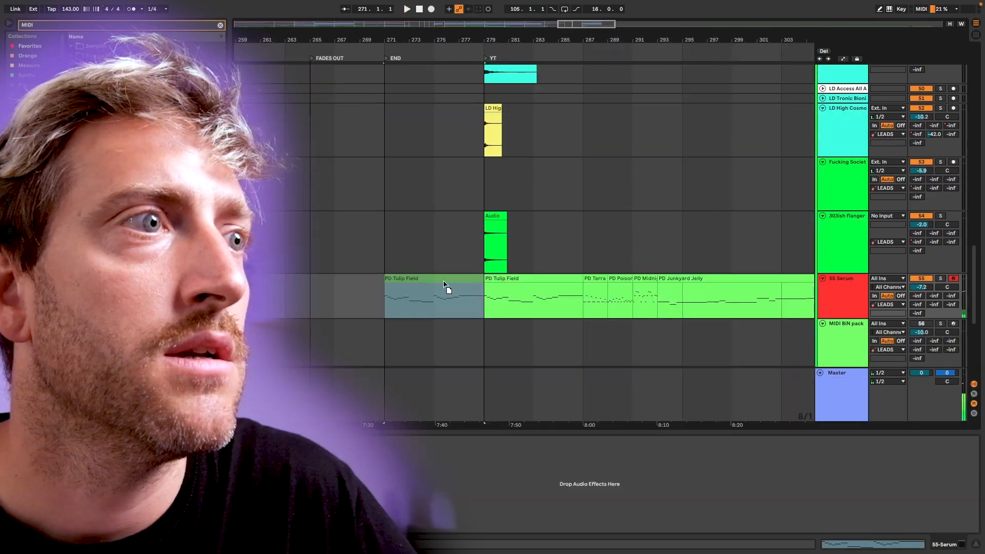
{"action": "left_click_drag", "start_coordinate": [451, 286], "coordinate": [552, 335]}
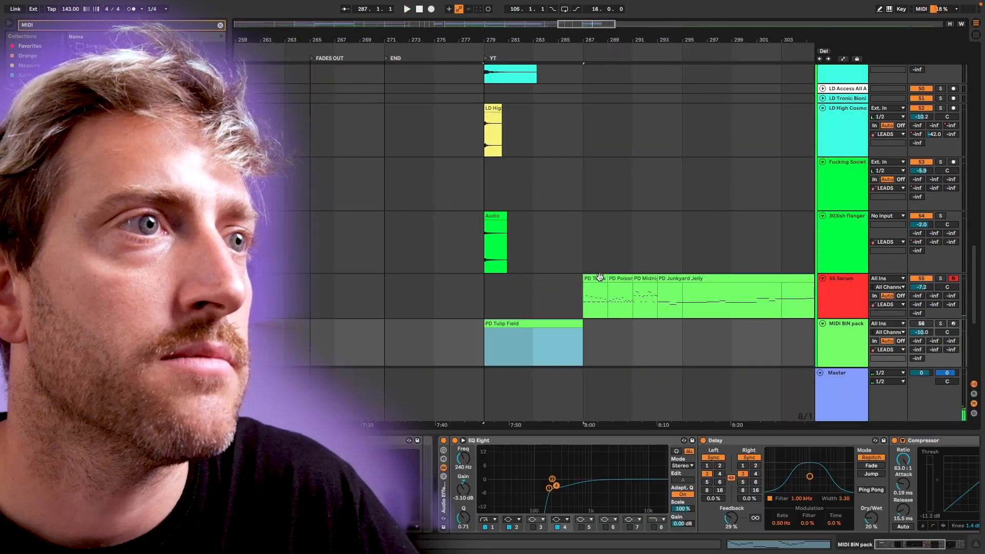
{"action": "left_click", "coordinate": [599, 278]}
{"action": "left_click", "coordinate": [661, 278], "text": "shift"}
{"action": "left_click_drag", "start_coordinate": [660, 279], "coordinate": [550, 282]}
{"action": "key", "text": "space"}
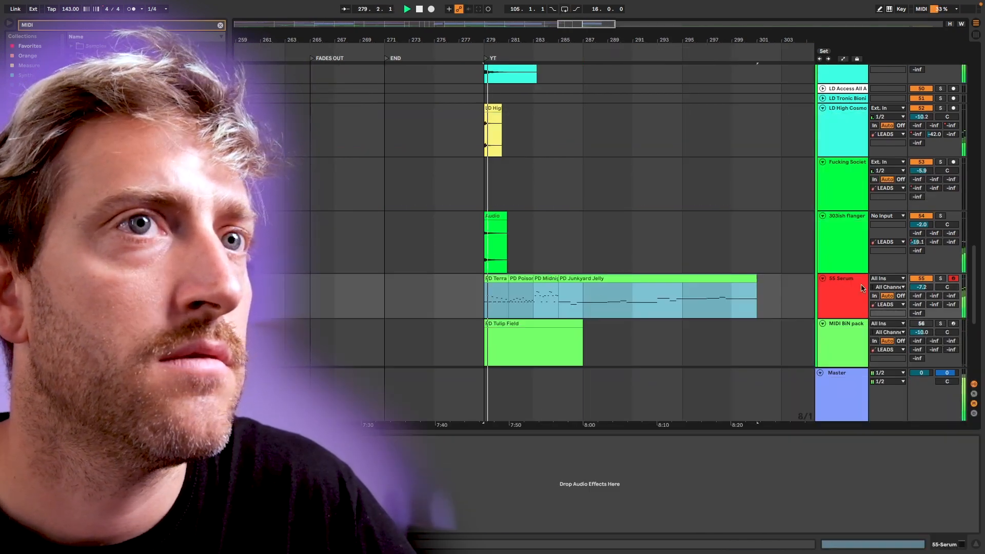
Step: Move PD Junkyard Jelly to bar 279 on the 55-Serum track to audition it
{"action": "left_click", "coordinate": [521, 279]}
{"action": "left_click", "coordinate": [570, 278]}
{"action": "left_click_drag", "start_coordinate": [610, 279], "coordinate": [536, 290]}
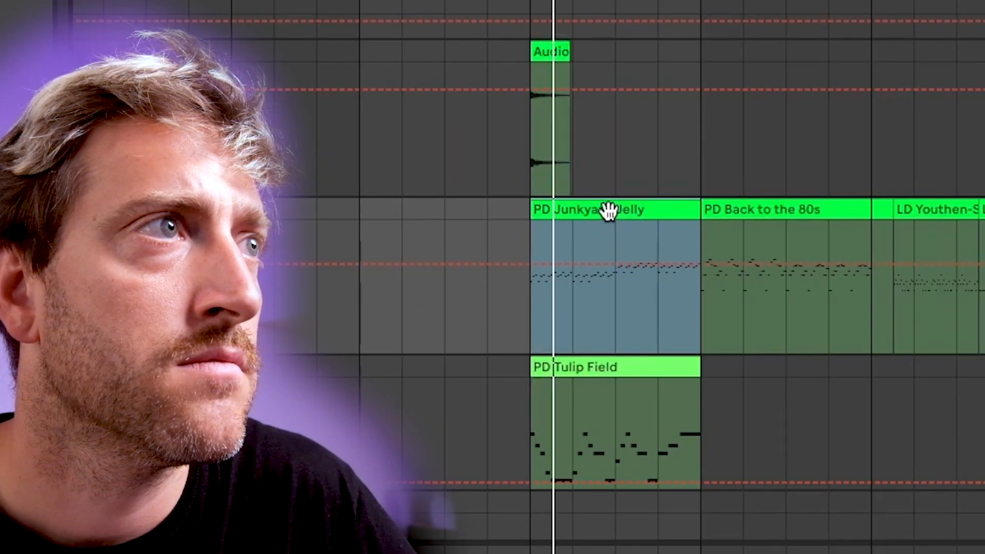
Step: Move PD Back to the 80s to the MIDI BiN pack track directly after PD Tulip Field
{"action": "left_click", "coordinate": [785, 214]}
{"action": "left_click", "coordinate": [981, 210], "text": "shift"}
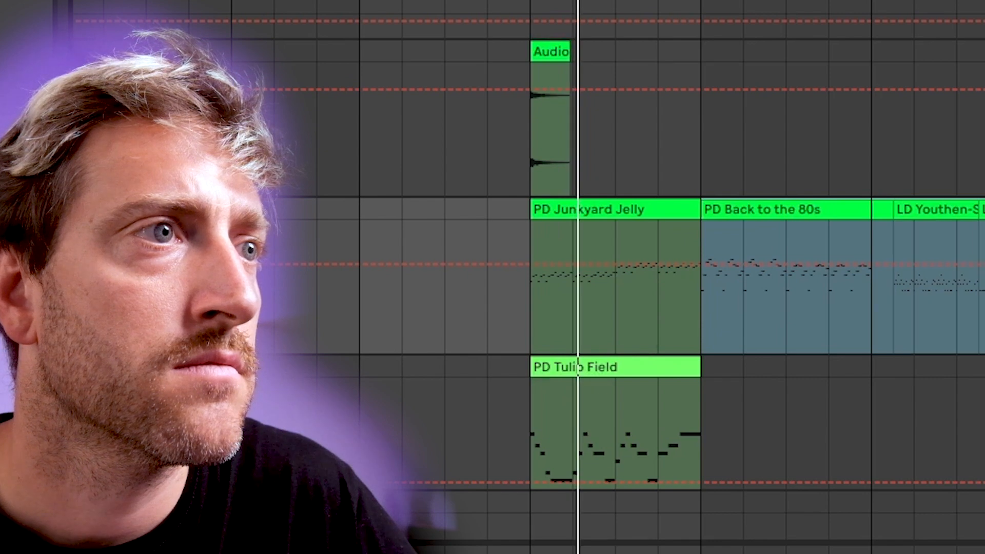
{"action": "key", "text": "Left"}
{"action": "key", "text": "Left"}
{"action": "key", "text": "Left"}
{"action": "key", "text": "Left"}
{"action": "key", "text": "Left"}
{"action": "key", "text": "Right"}
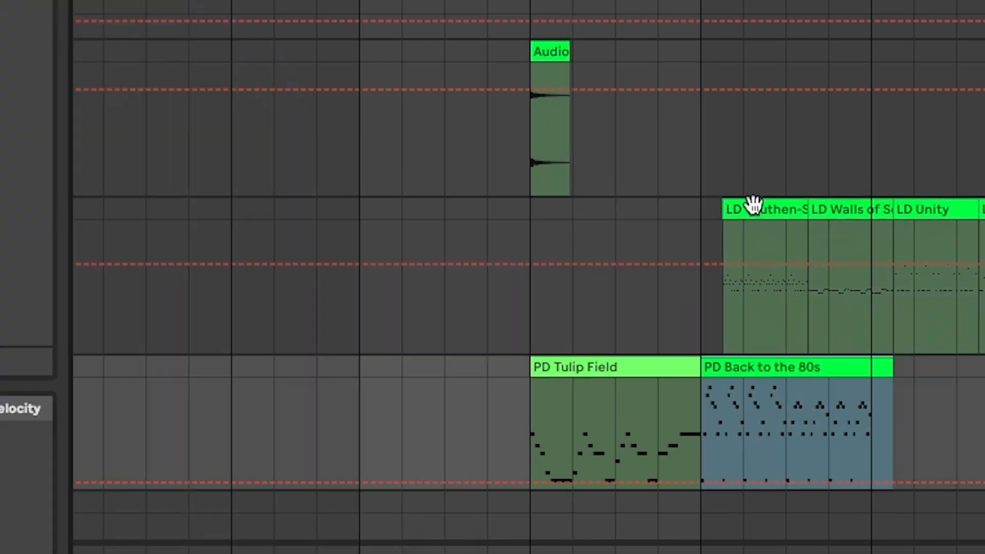
Step: Audition LD Youthen-Surfer, LD Walls of Sound and LD Unity in turn from bar 279 on the 55-Serum track
{"action": "left_click_drag", "start_coordinate": [749, 205], "coordinate": [572, 211]}
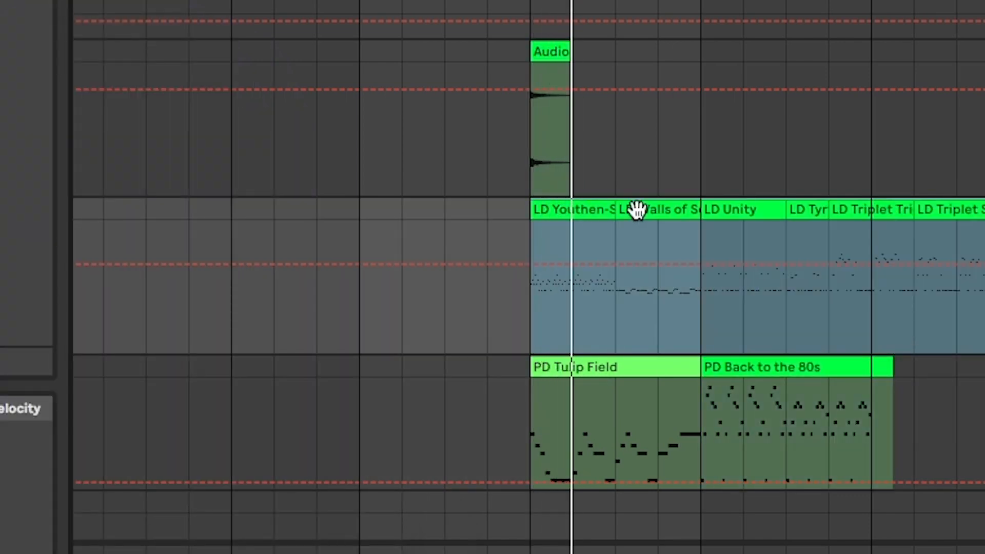
{"action": "left_click", "coordinate": [637, 210]}
{"action": "left_click", "coordinate": [559, 210]}
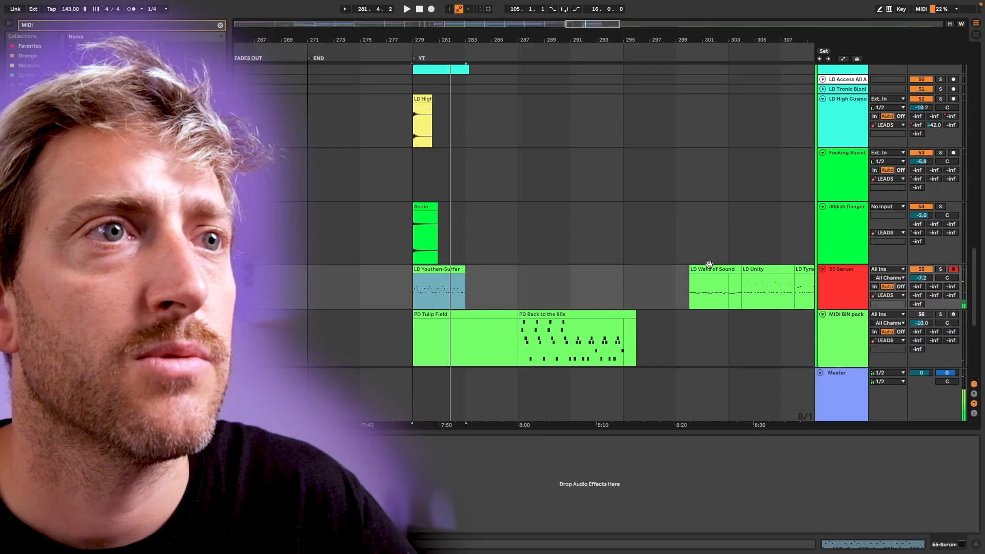
{"action": "mouse_move", "coordinate": [440, 286]}
{"action": "left_mouse_down"}
{"action": "mouse_move", "coordinate": [549, 286]}
{"action": "mouse_move", "coordinate": [442, 282]}
{"action": "left_mouse_up"}
{"action": "key", "text": "space"}
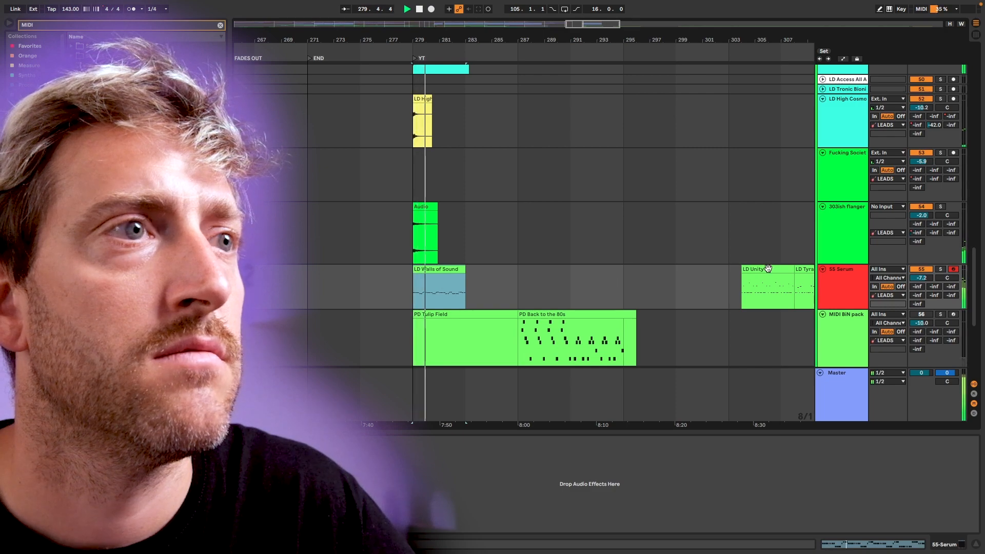
{"action": "key", "text": "space"}
{"action": "left_click_drag", "start_coordinate": [772, 270], "coordinate": [437, 278]}
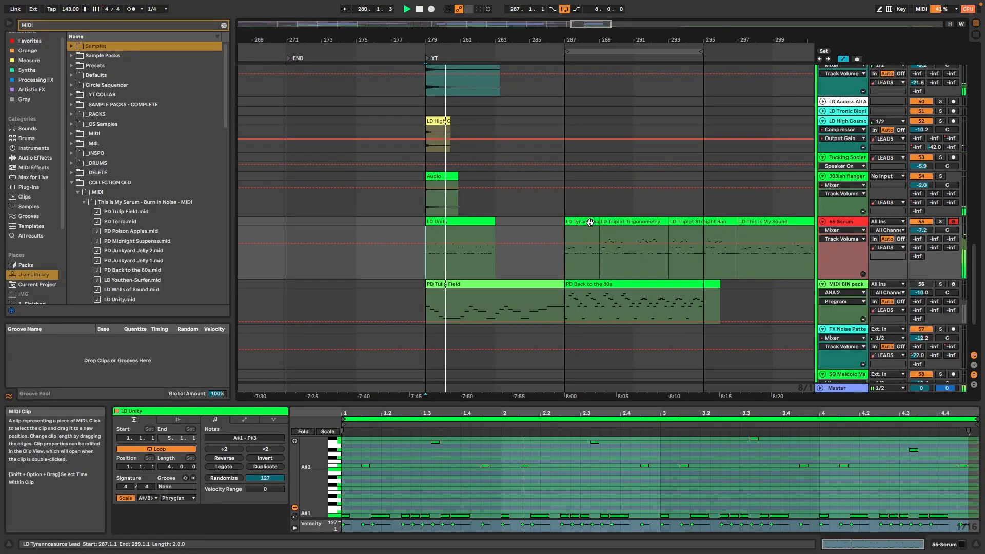
Step: Move the LD Tyrannosauros Lead clip to bar 303 on the MIDI BiN pack track
{"action": "left_click", "coordinate": [589, 222]}
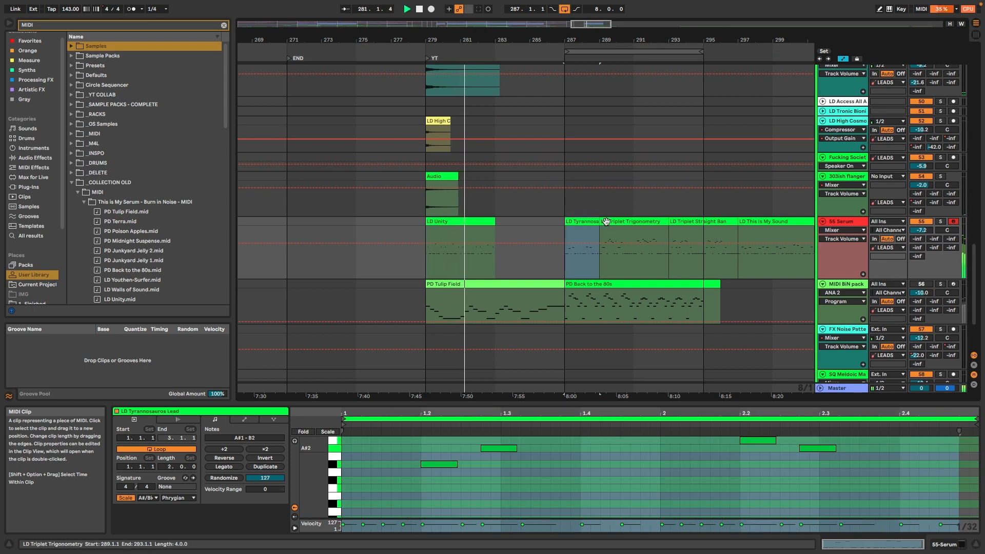
{"action": "left_click", "coordinate": [635, 221]}
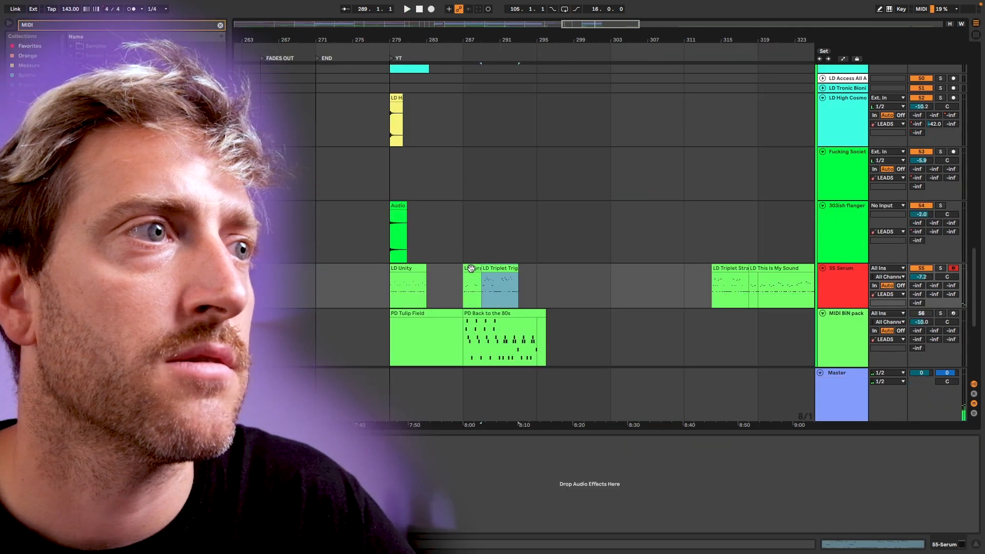
{"action": "double_click", "coordinate": [472, 269]}
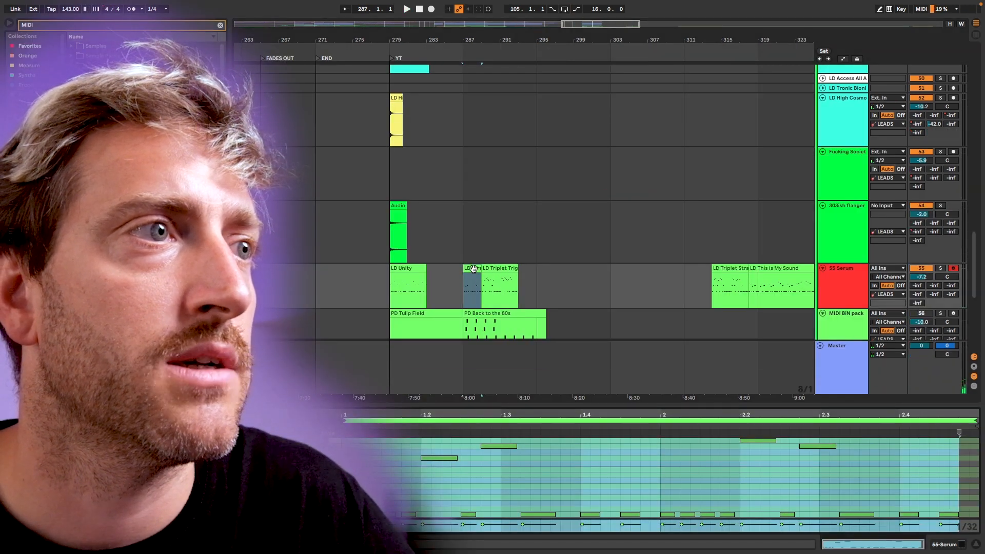
{"action": "left_click_drag", "start_coordinate": [472, 287], "coordinate": [621, 328]}
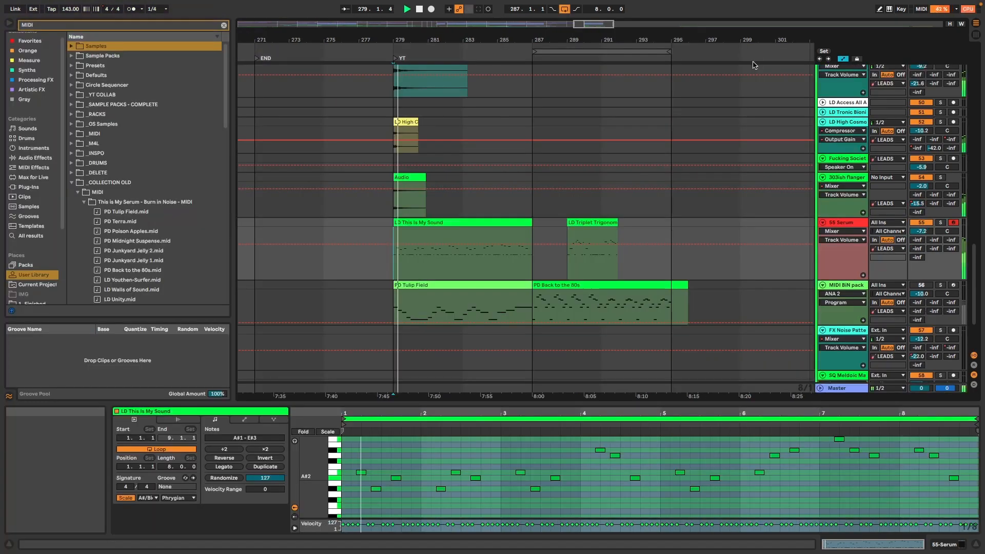
Step: Move LD This Is My Sound to bar 311 on the MIDI BiN pack track and delete the leftover LD Triplet clips from 55-Serum
{"action": "left_click", "coordinate": [455, 222]}
{"action": "key", "text": "space"}
{"action": "left_click_drag", "start_coordinate": [455, 223], "coordinate": [749, 284]}
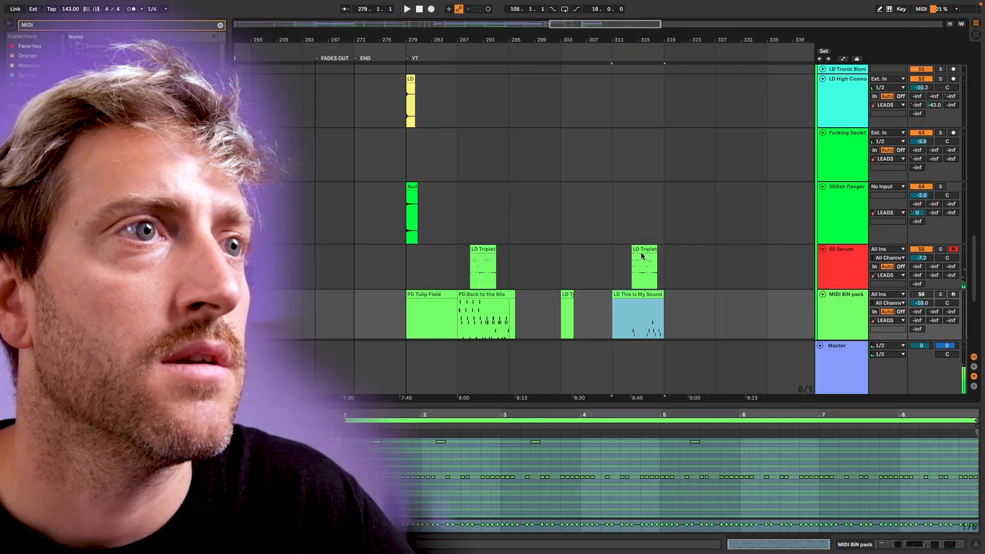
{"action": "left_click", "coordinate": [643, 253]}
{"action": "left_click", "coordinate": [426, 252], "text": "shift"}
{"action": "key", "text": "Delete"}
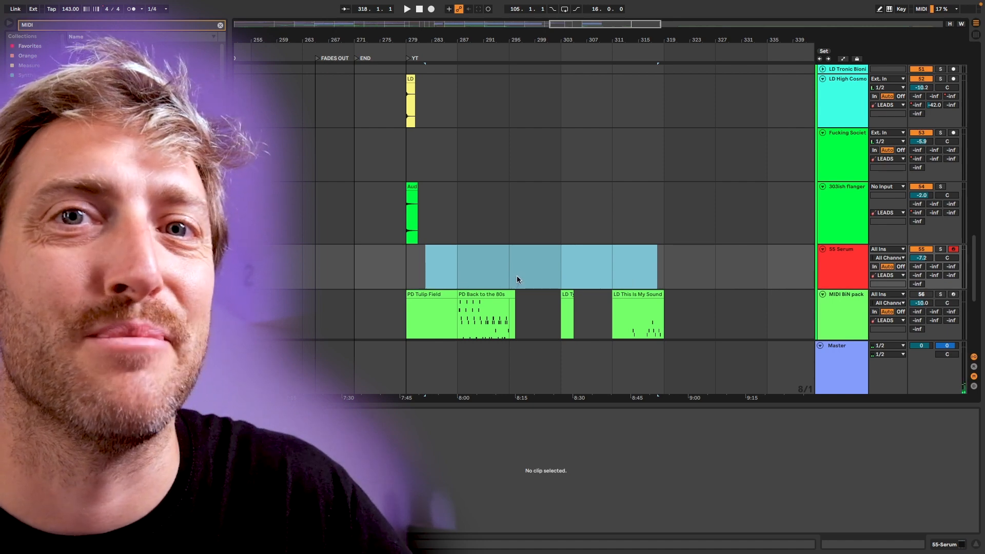
Step: Enlarge the note editor of the PD Tulip Field clip and set its fixed grid to 1/4
{"action": "scroll", "coordinate": [488, 296], "scroll_direction": "down", "scroll_amount": 3}
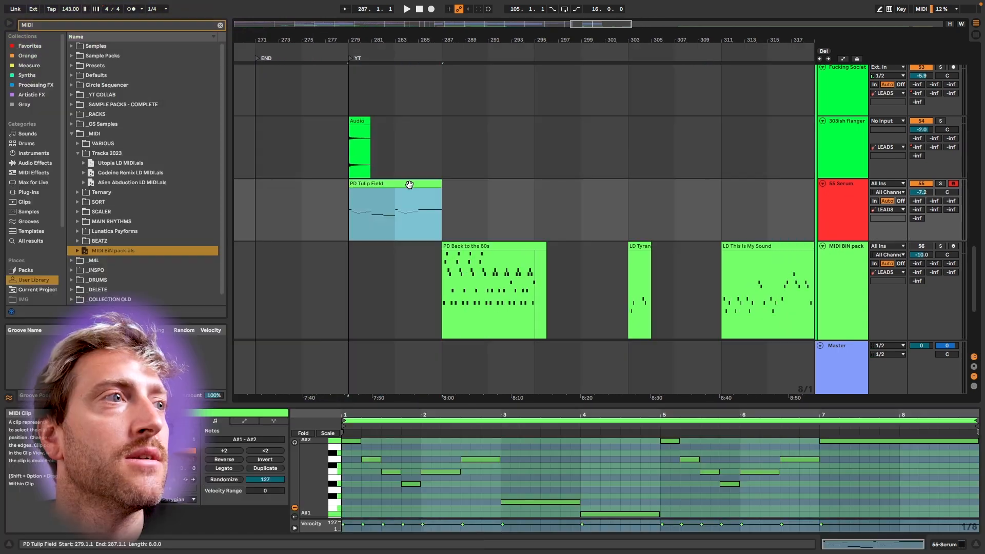
{"action": "left_click_drag", "start_coordinate": [531, 403], "coordinate": [530, 290]}
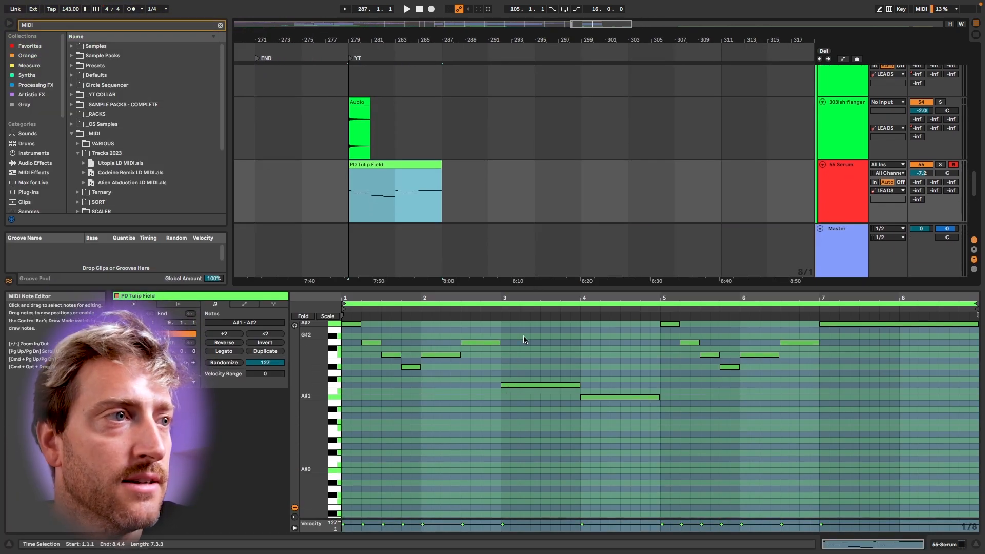
{"action": "right_click", "coordinate": [537, 345]}
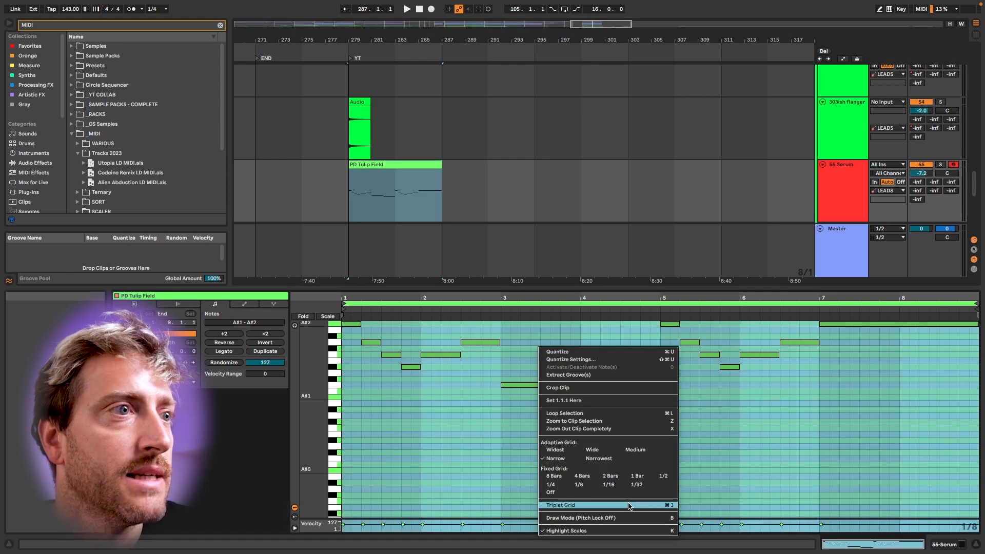
{"action": "right_click", "coordinate": [537, 445]}
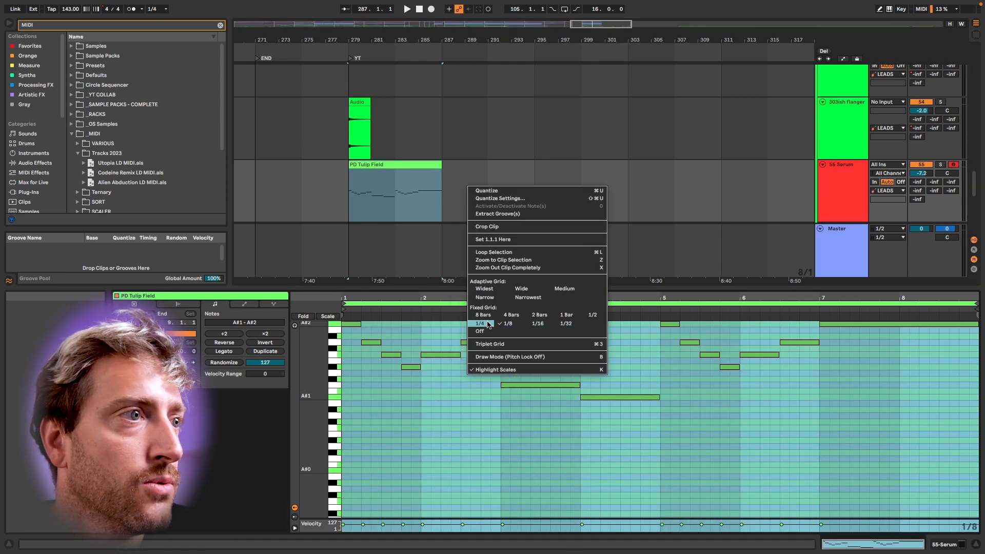
{"action": "left_click", "coordinate": [469, 335]}
Step: Examine the LFO 2 shape and its modulation in Serum, then return to the notes of PD Tulip Field
{"action": "scroll", "coordinate": [418, 385], "scroll_direction": "up", "scroll_amount": 3}
{"action": "scroll", "coordinate": [416, 367], "scroll_direction": "left", "scroll_amount": 2}
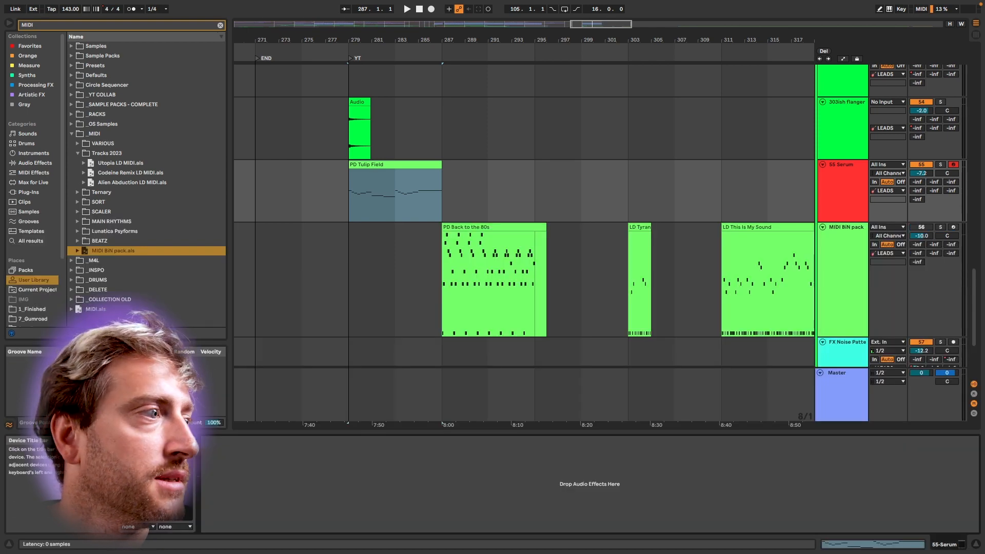
{"action": "left_click", "coordinate": [140, 440]}
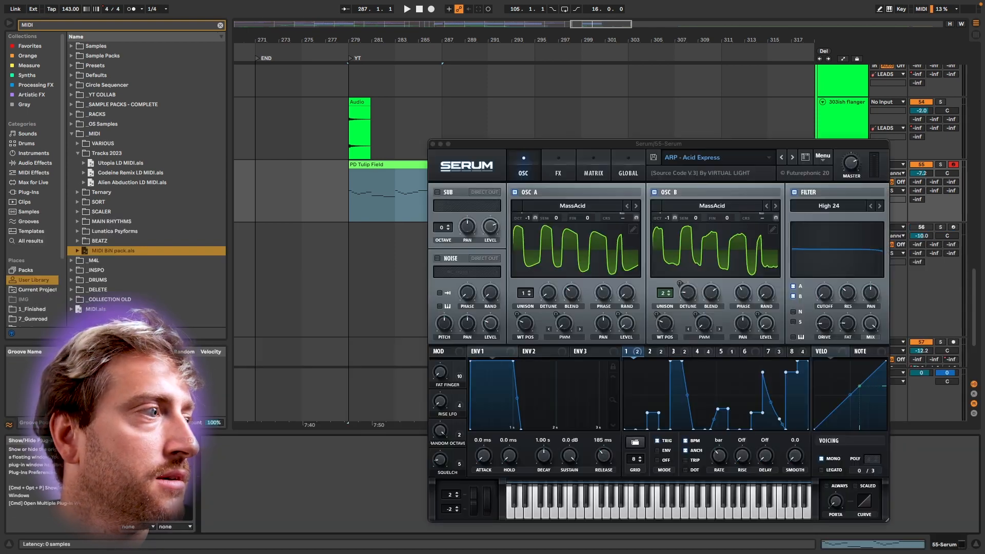
{"action": "left_click", "coordinate": [663, 352]}
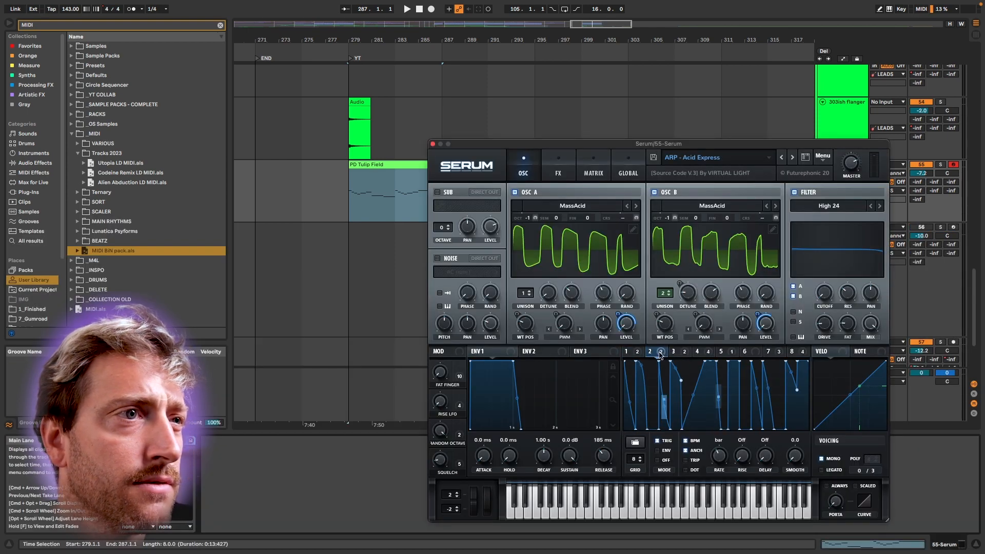
{"action": "right_click", "coordinate": [660, 354]}
{"action": "left_click", "coordinate": [636, 357]}
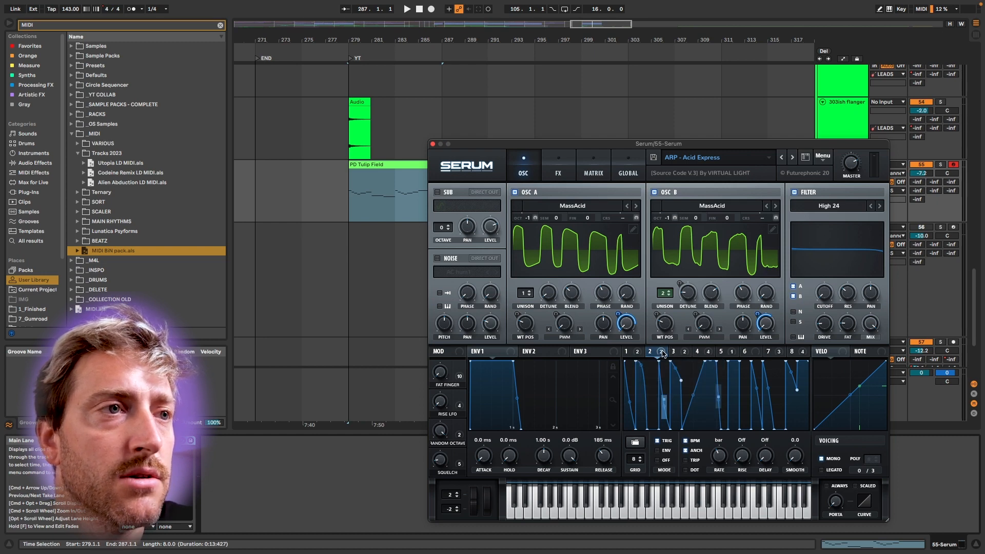
{"action": "left_click", "coordinate": [432, 144]}
{"action": "left_click", "coordinate": [881, 544]}
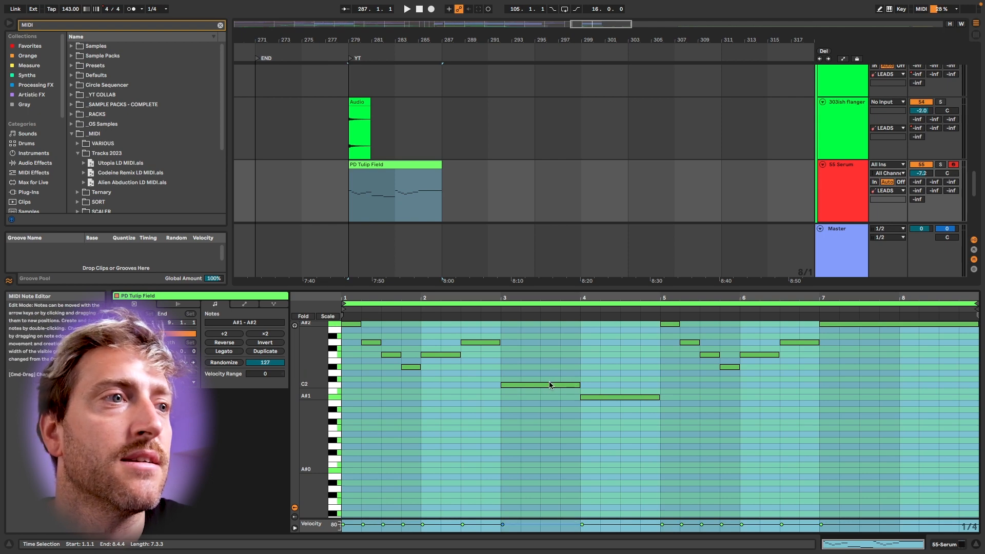
Step: Try to replace the long C2 note at bar 3 with four slightly shortened quarter notes
{"action": "left_click", "coordinate": [515, 386]}
{"action": "key", "text": "Delete"}
{"action": "double_click", "coordinate": [513, 386]}
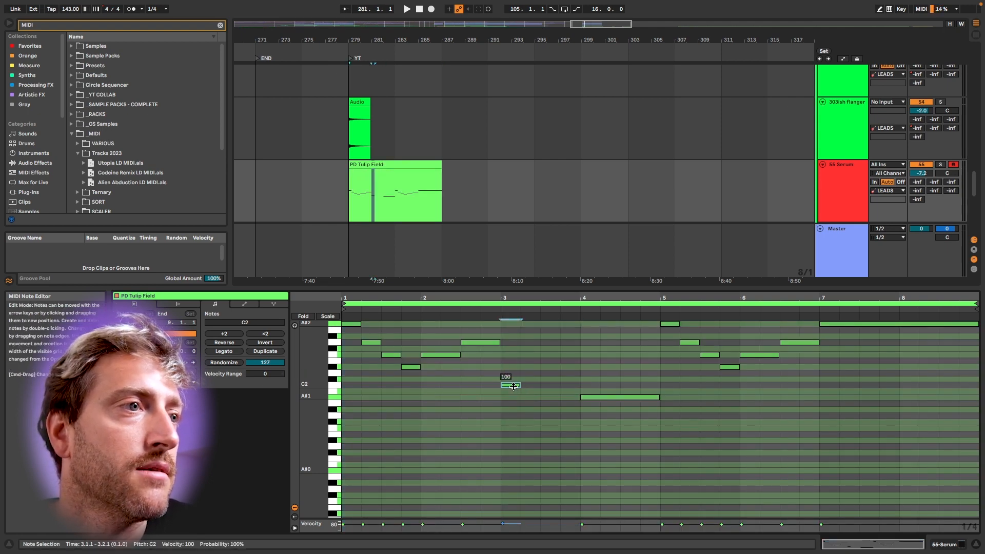
{"action": "key", "text": "super+d"}
{"action": "key", "text": "super+d"}
{"action": "key", "text": "super+d"}
{"action": "left_click_drag", "start_coordinate": [503, 401], "coordinate": [575, 384]}
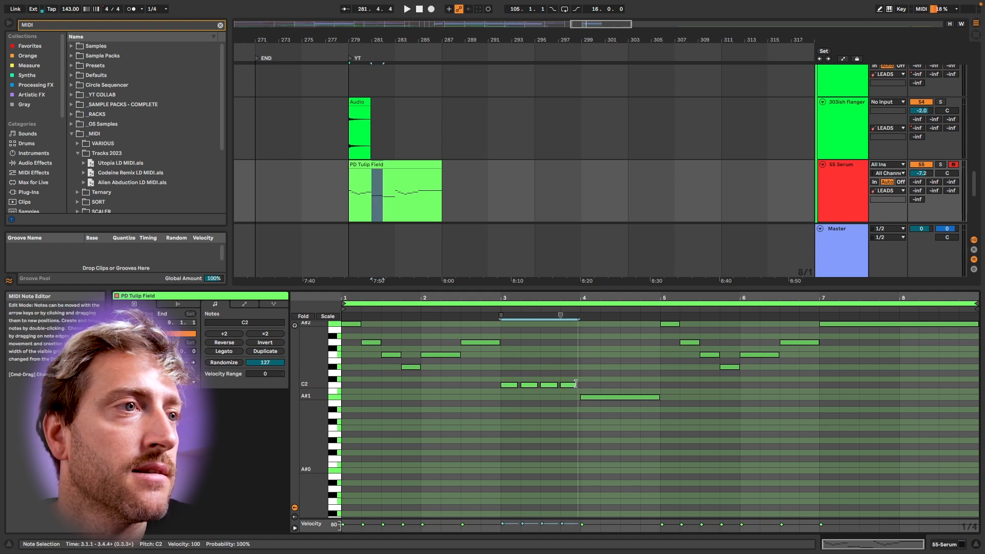
{"action": "left_click", "coordinate": [565, 367]}
Step: Undo the split of the C2 note at bar 3 into repeated quarter notes
{"action": "key", "text": "super+z"}
{"action": "key", "text": "super+z"}
{"action": "key", "text": "super+z"}
{"action": "key", "text": "super+z"}
{"action": "key", "text": "super+z"}
{"action": "key", "text": "super+z"}
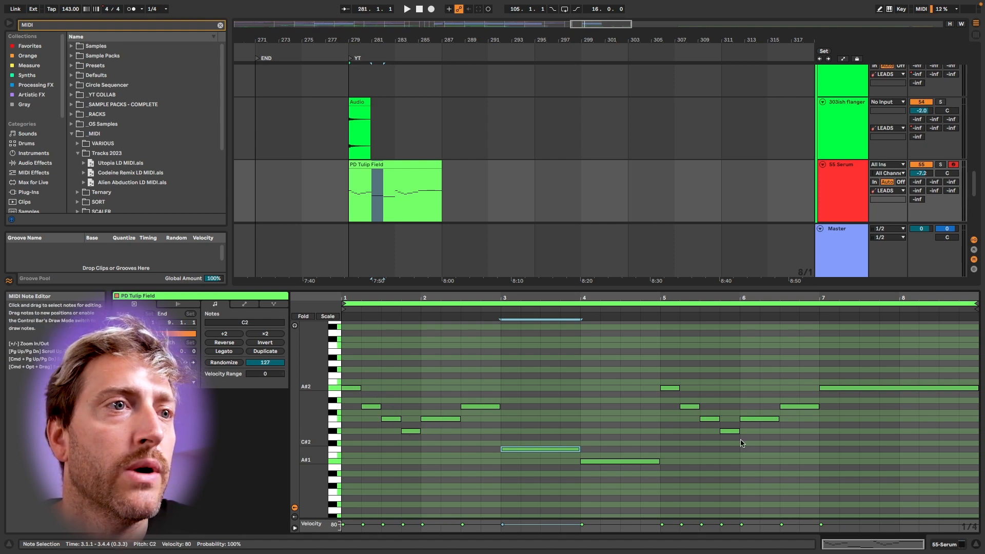
Step: Check the 1/4 grid setting and examine the lengths of the opening notes in PD Tulip Field
{"action": "right_click", "coordinate": [580, 379]}
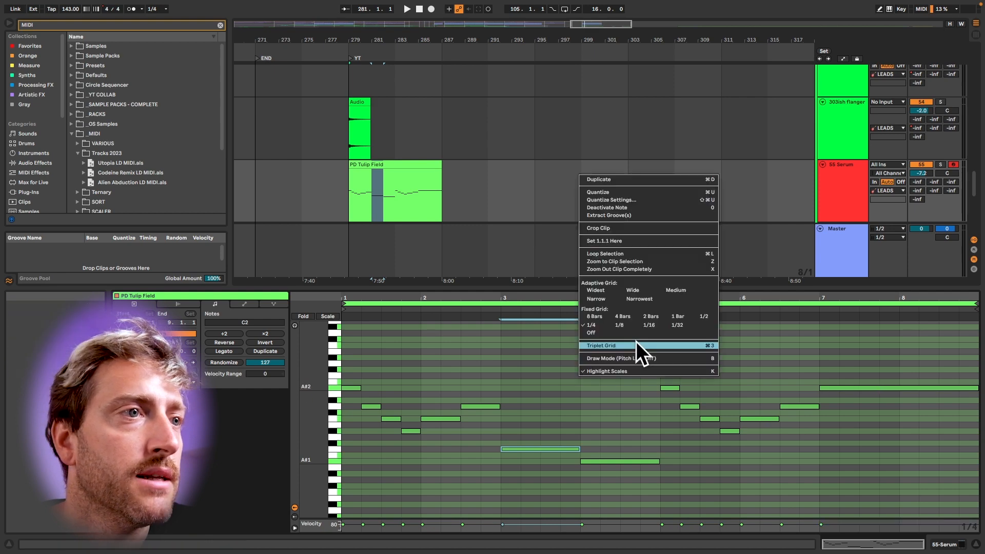
{"action": "left_click", "coordinate": [598, 328]}
{"action": "left_click", "coordinate": [475, 415]}
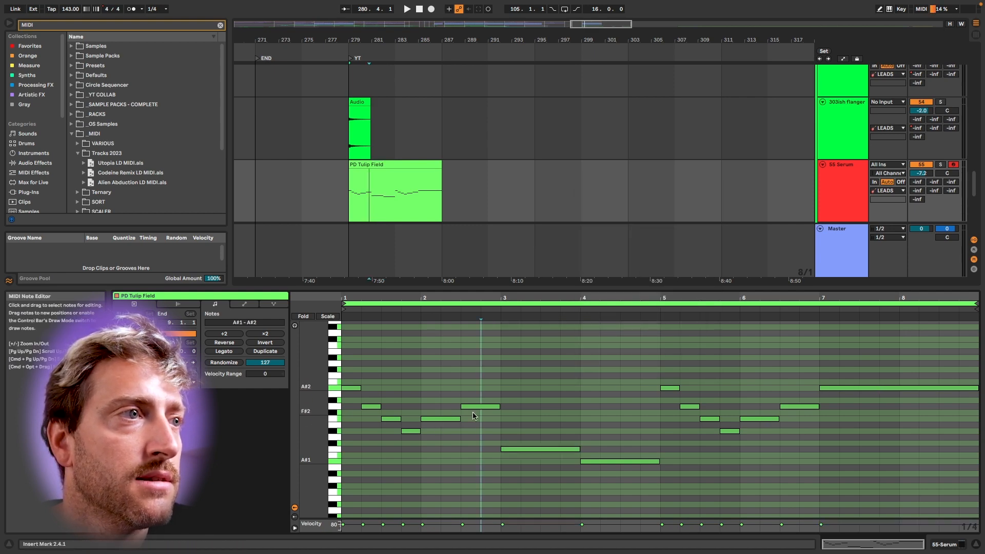
{"action": "scroll", "coordinate": [362, 404], "scroll_direction": "up", "scroll_amount": 5}
{"action": "scroll", "coordinate": [361, 403], "scroll_direction": "left", "scroll_amount": 2}
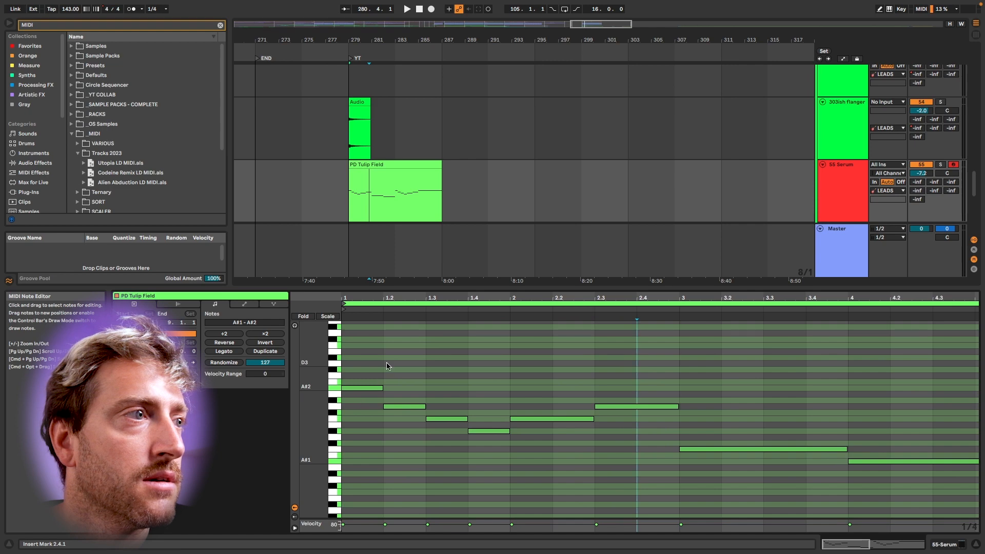
{"action": "left_click", "coordinate": [410, 407]}
{"action": "left_click", "coordinate": [487, 431]}
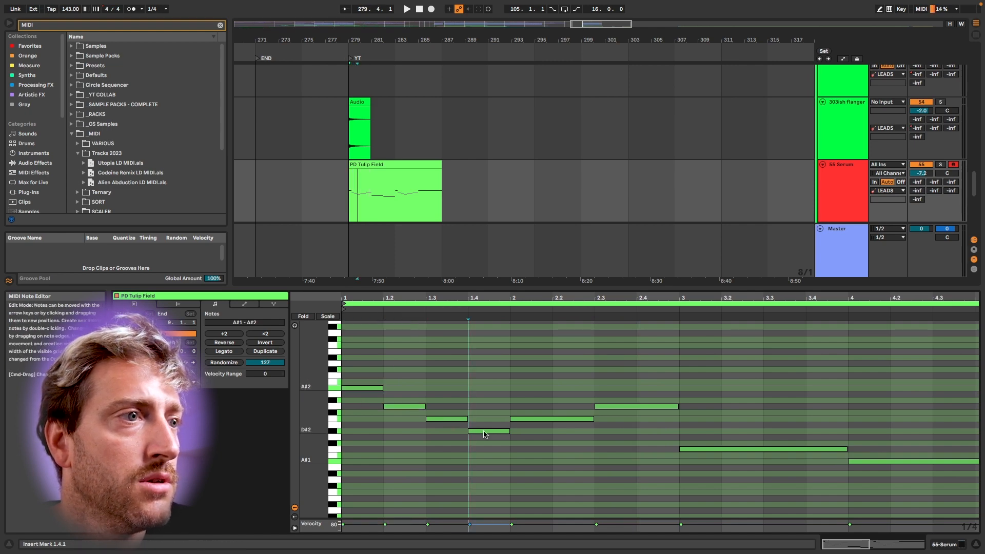
Step: Fold the PD Tulip Field note view to its used pitches and compare the clip's first and last notes
{"action": "left_click", "coordinate": [562, 413]}
{"action": "key", "text": "minus"}
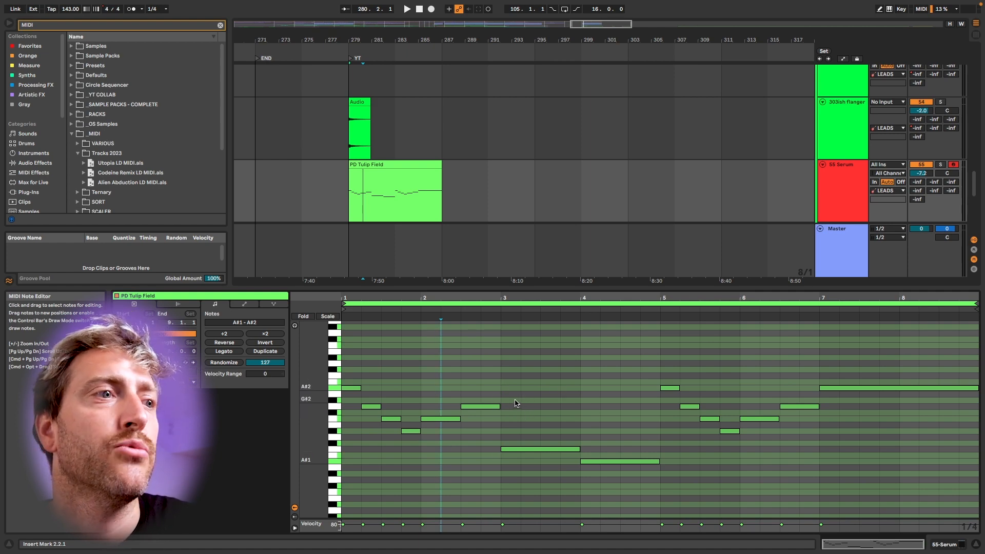
{"action": "right_click", "coordinate": [511, 379]}
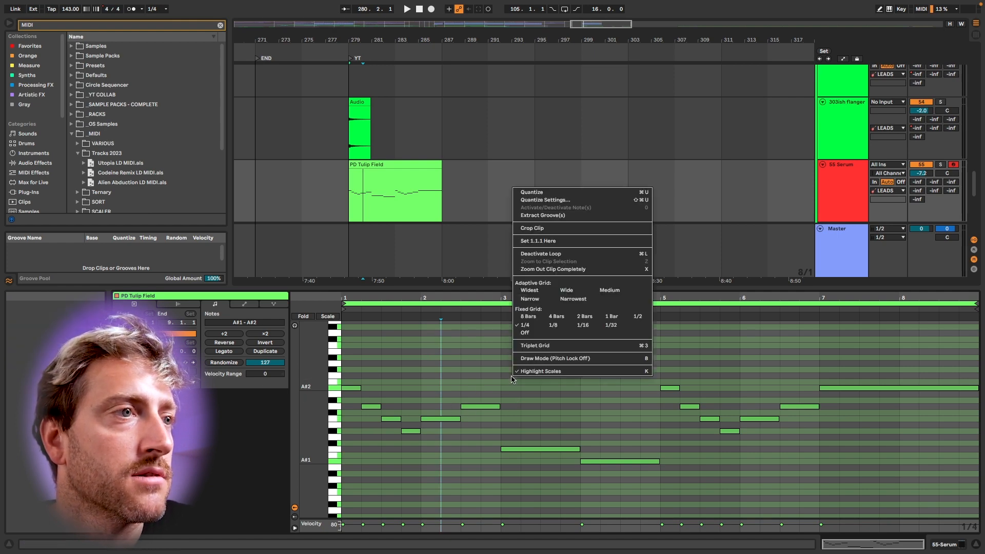
{"action": "left_click", "coordinate": [502, 389]}
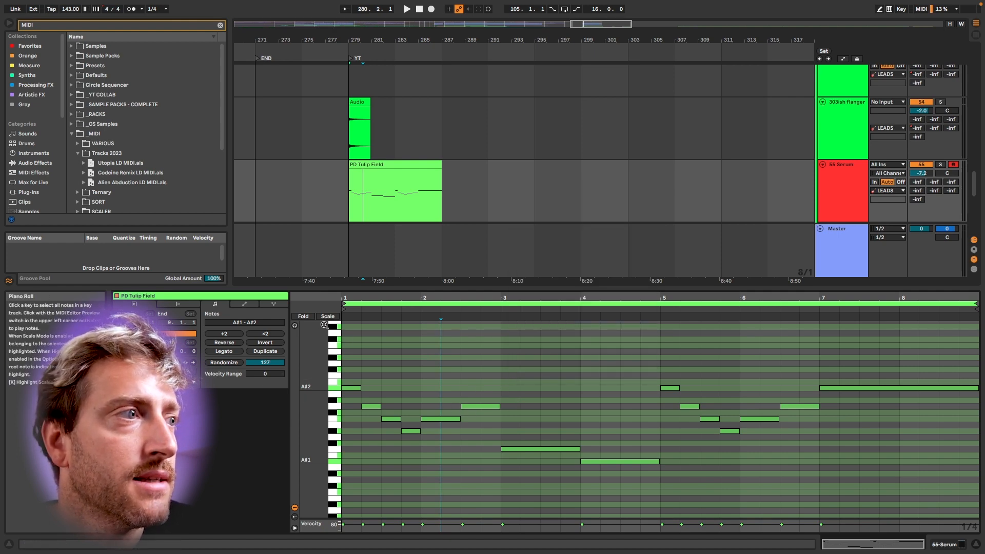
{"action": "left_click", "coordinate": [304, 317]}
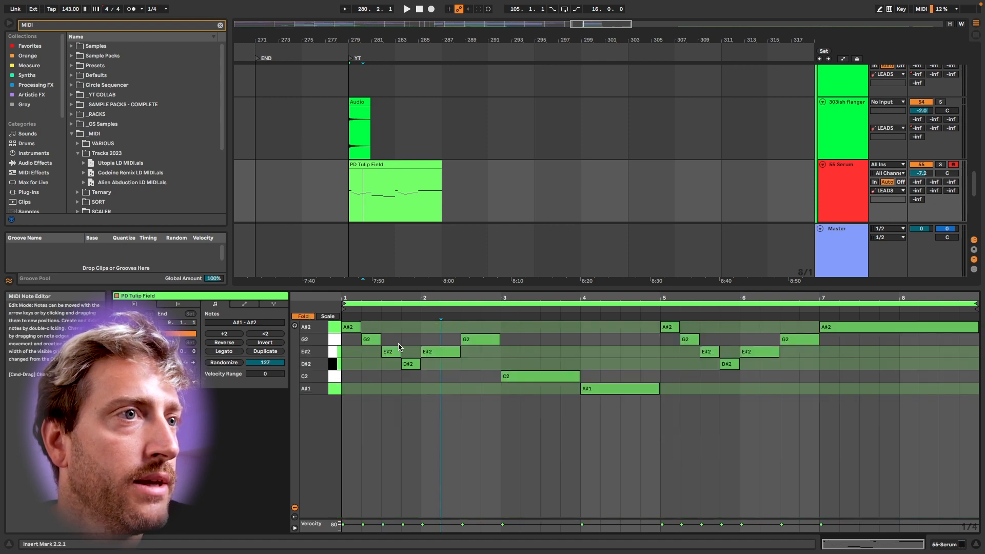
{"action": "left_click", "coordinate": [352, 329]}
{"action": "left_click", "coordinate": [906, 331]}
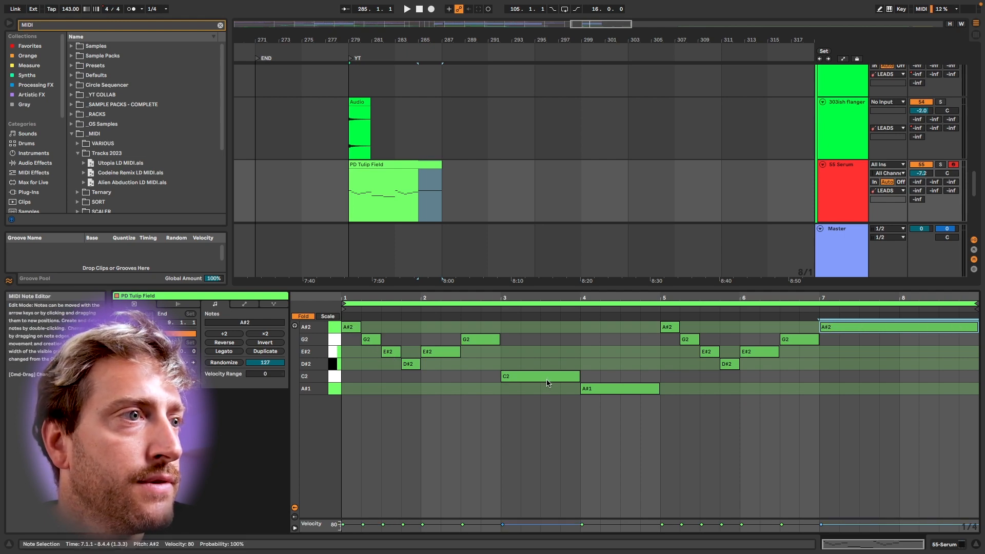
Step: Try lowering every G2 note in PD Tulip Field to F#2, then return them to G2
{"action": "left_click", "coordinate": [321, 317]}
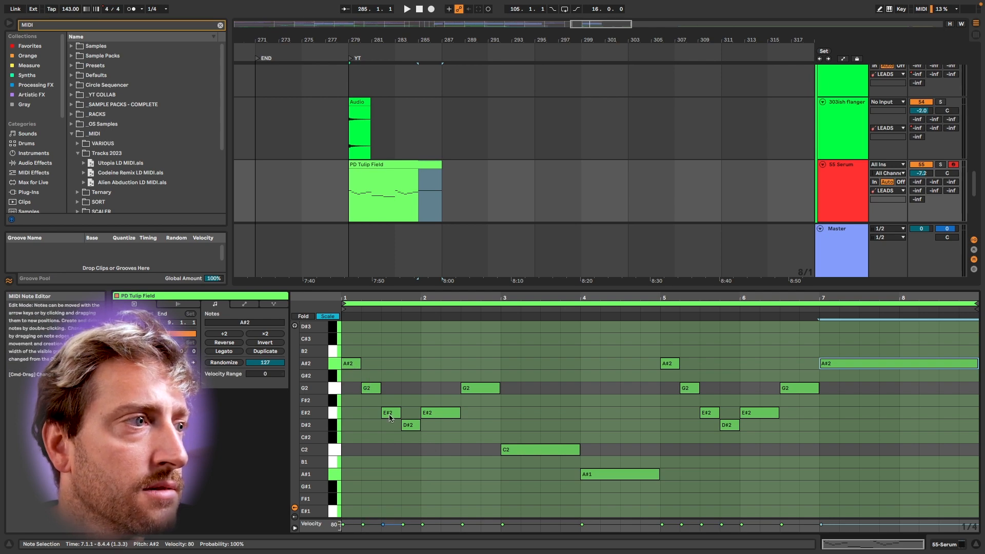
{"action": "left_click", "coordinate": [339, 393]}
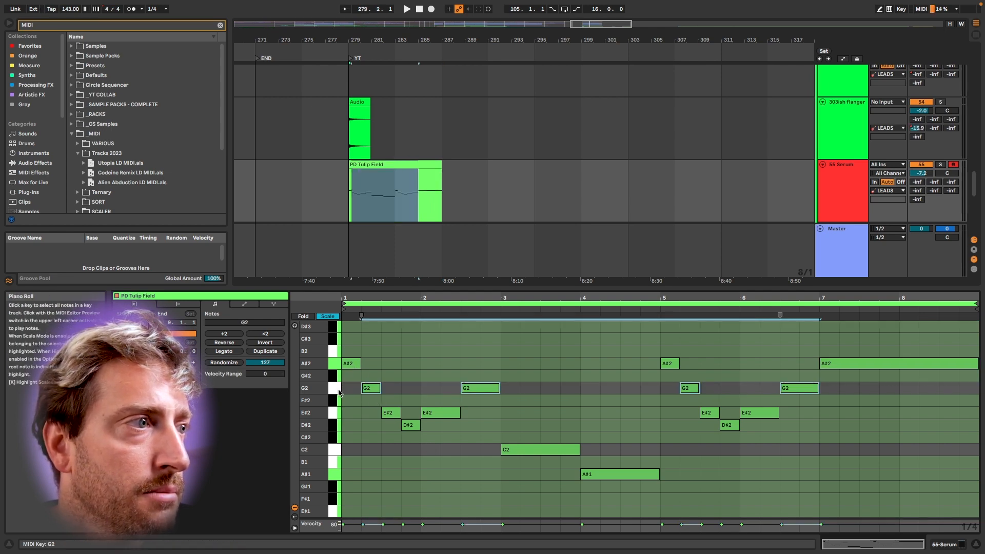
{"action": "key", "text": "Down"}
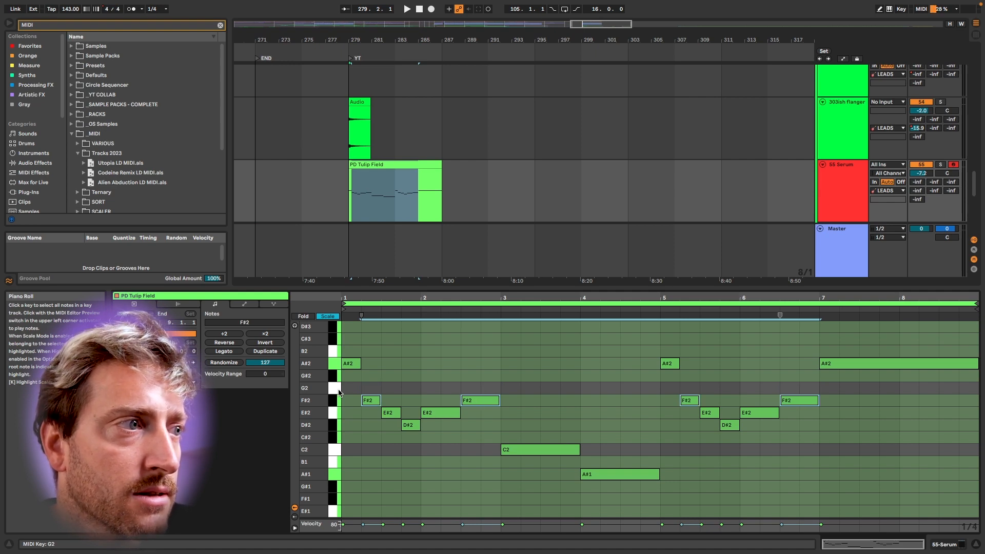
{"action": "key", "text": "Up"}
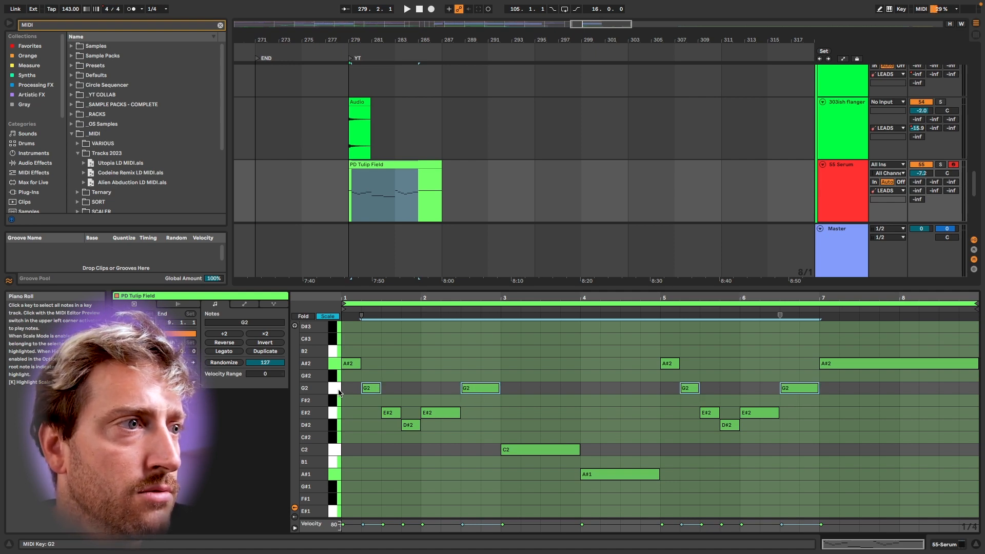
{"action": "left_click", "coordinate": [481, 432]}
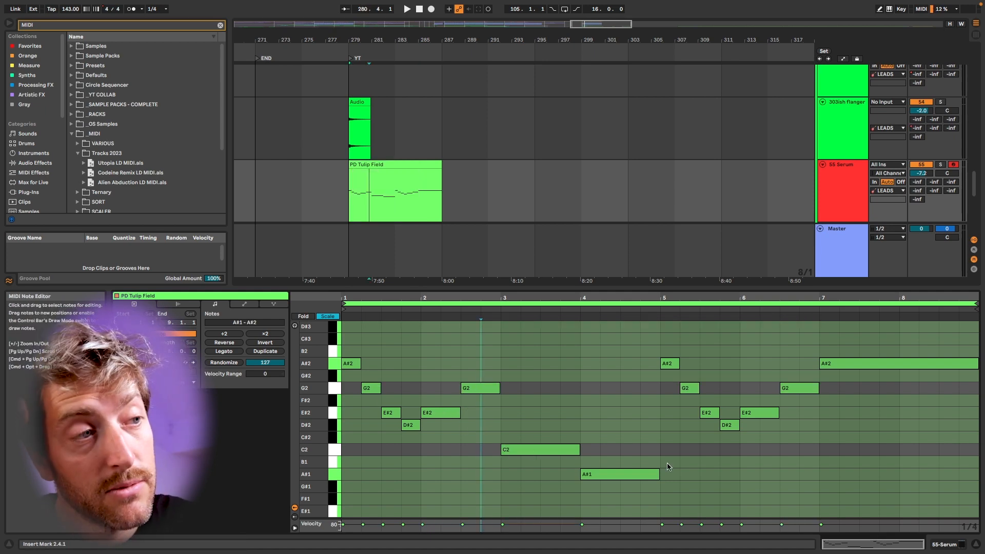
{"action": "left_click", "coordinate": [640, 462]}
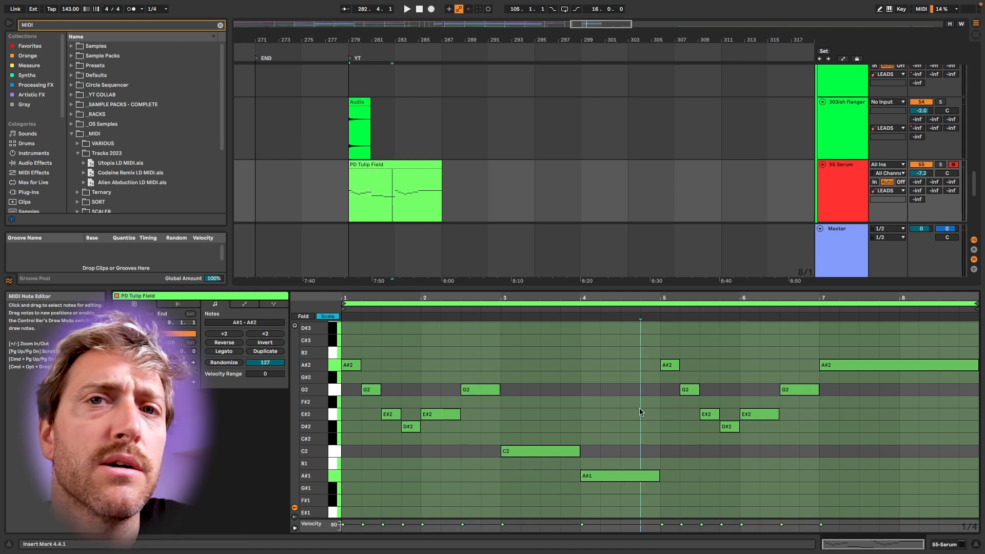
Step: Duplicate the PD Tulip Field clip and delete all notes in the first copy except the long A#2 at bar 7
{"action": "left_click", "coordinate": [560, 405]}
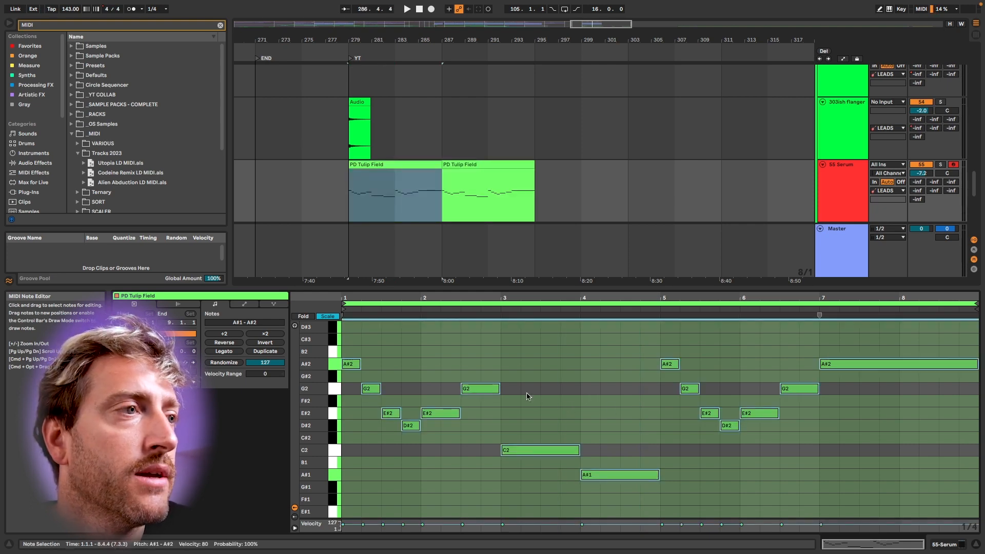
{"action": "left_click", "coordinate": [302, 316]}
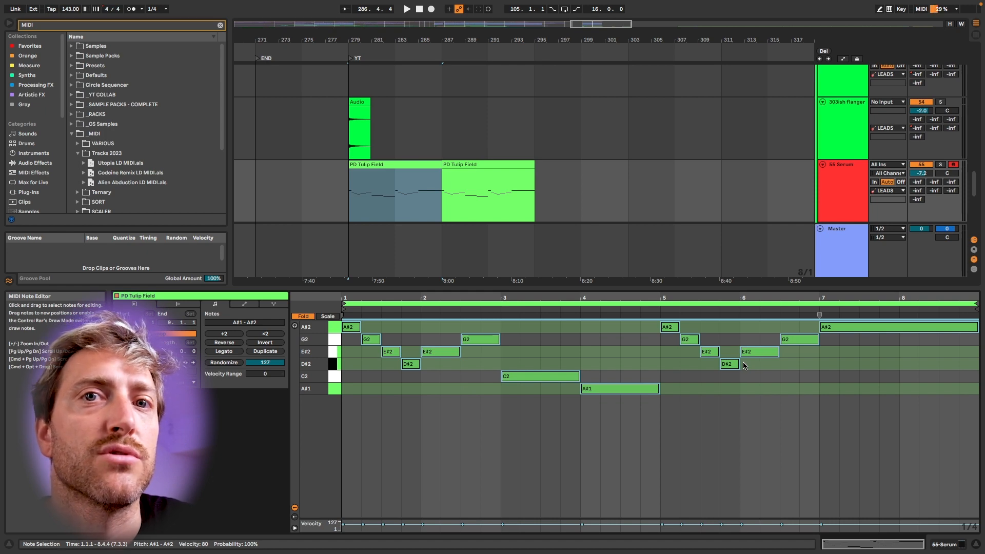
{"action": "left_click_drag", "start_coordinate": [790, 403], "coordinate": [324, 282]}
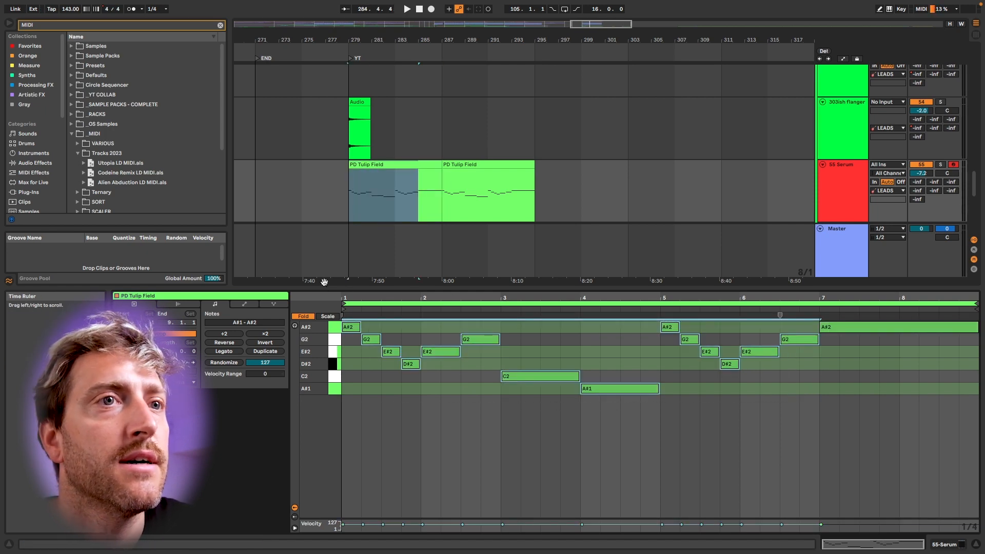
{"action": "key", "text": "Delete"}
{"action": "left_click", "coordinate": [845, 329]}
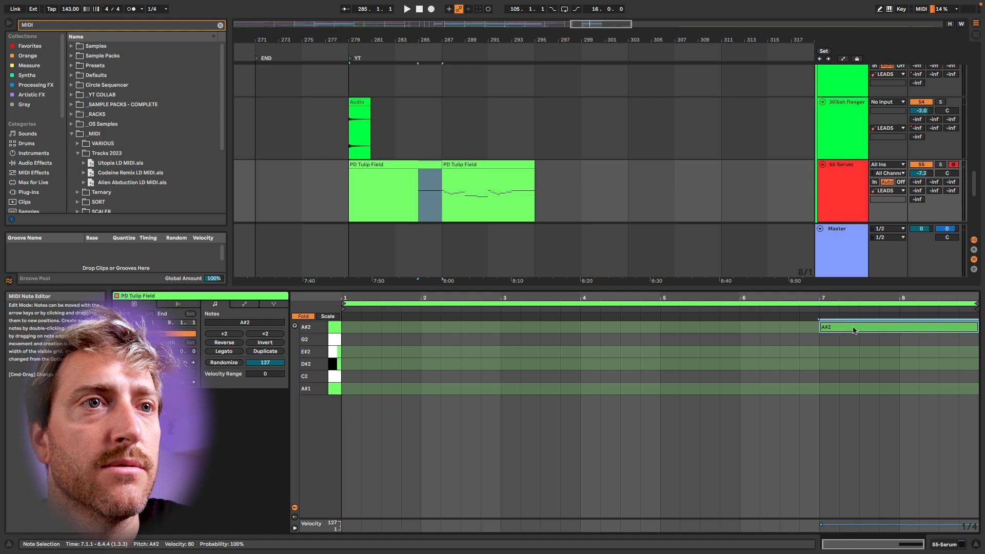
Step: Move both PD Tulip Field clips to start at bar 287 and loop the first clip's eight bars with both open for editing
{"action": "left_click", "coordinate": [401, 156]}
{"action": "left_click", "coordinate": [409, 163]}
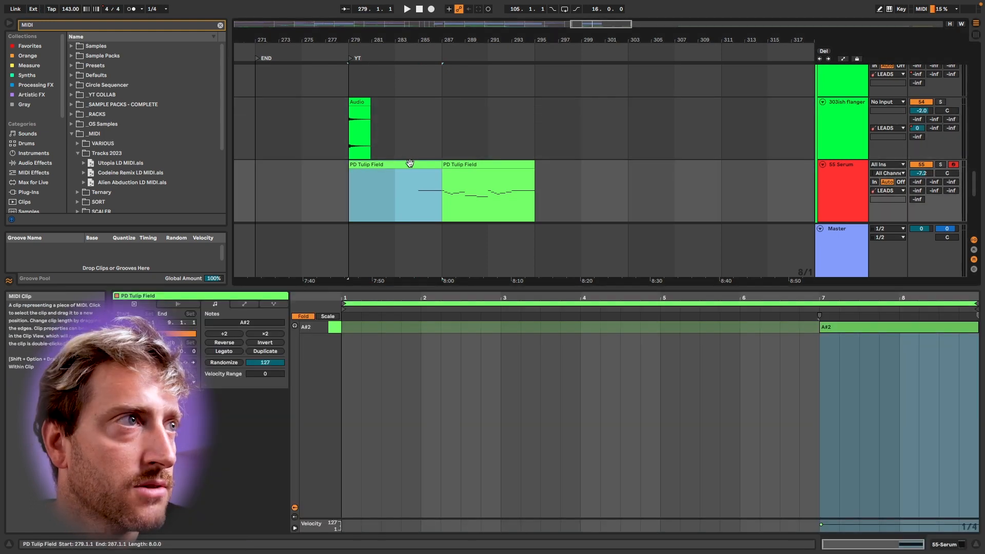
{"action": "left_click", "coordinate": [478, 163]}
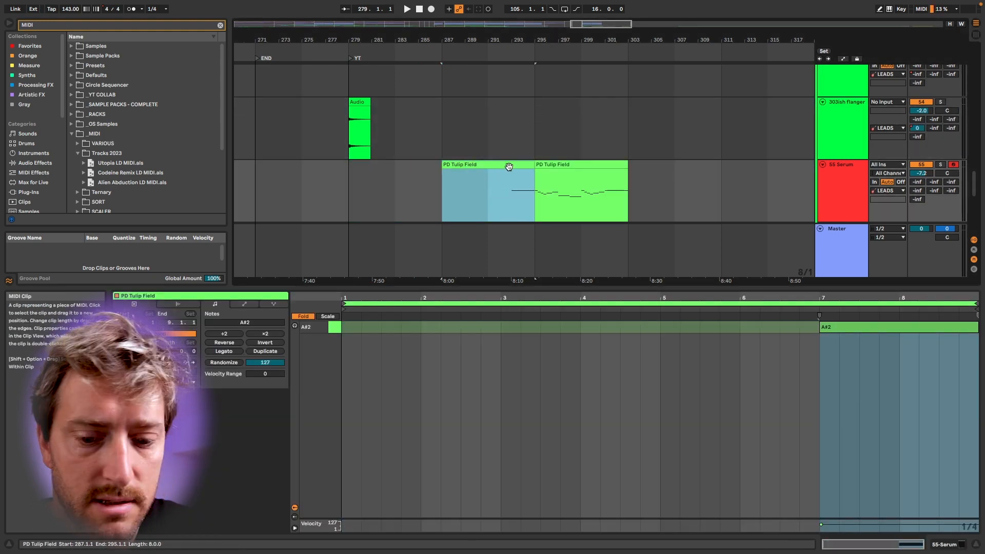
{"action": "key", "text": "super+l"}
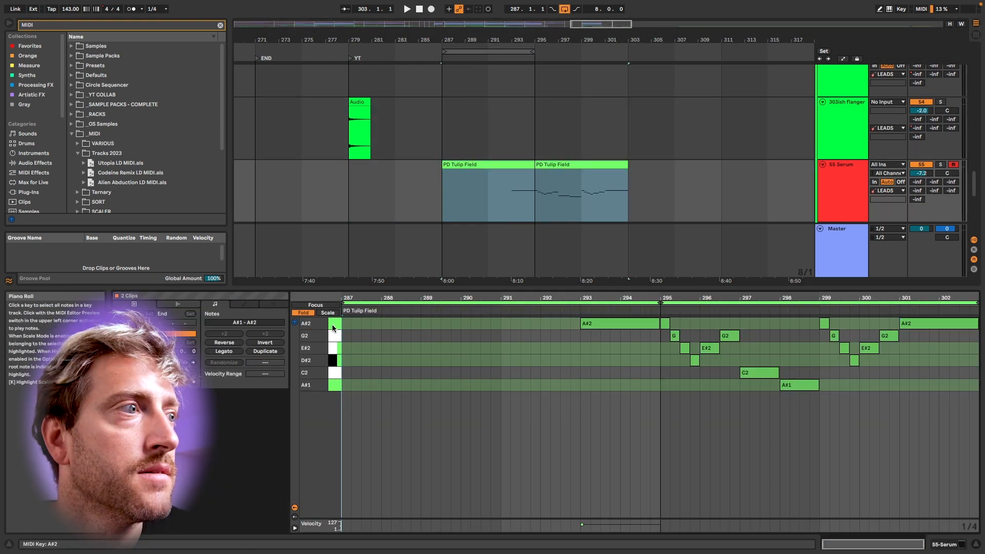
{"action": "right_click", "coordinate": [350, 326]}
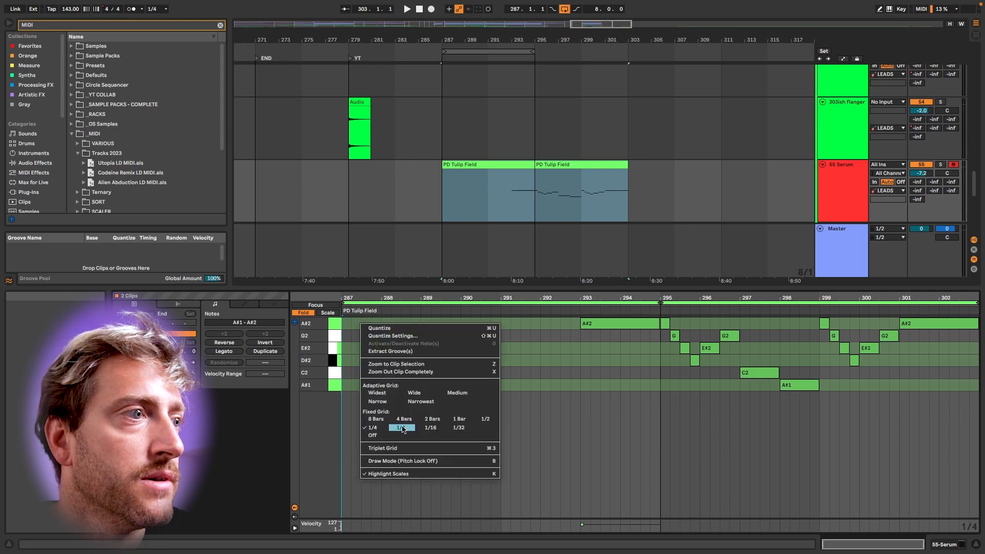
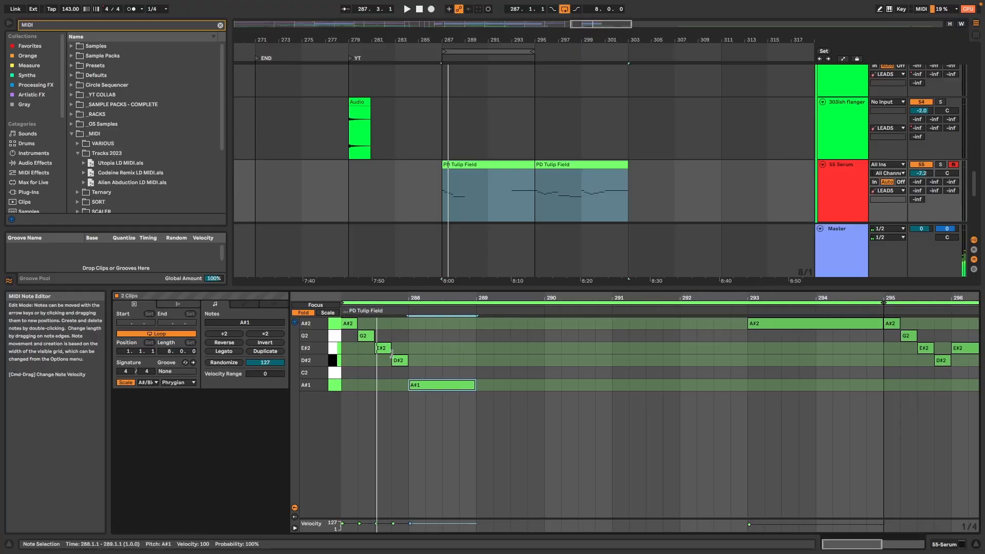
Step: Lower the fourth note of bar 287 to C2, keeping the third at E#2, and play the loop
{"action": "left_click_drag", "start_coordinate": [391, 354], "coordinate": [401, 373]}
{"action": "key", "text": "space"}
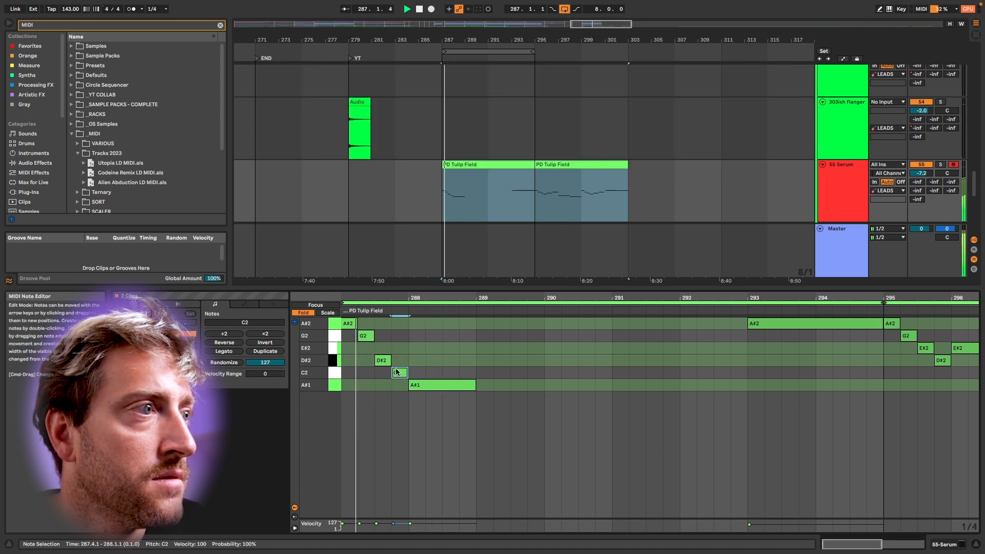
{"action": "left_click_drag", "start_coordinate": [384, 360], "coordinate": [384, 349]}
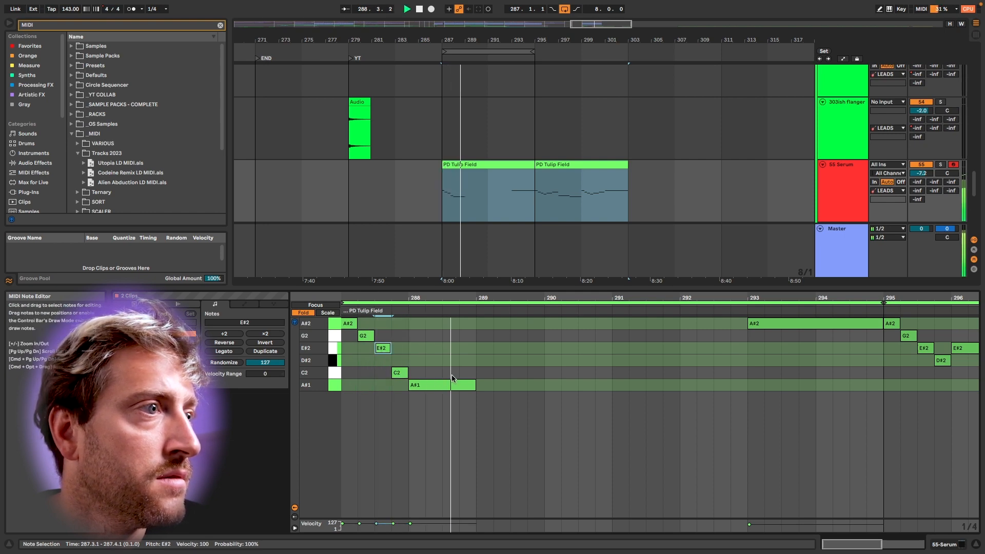
Step: Add quarter notes C2, E#2 and G2 from bar 289, followed by an E#2 lasting two quarters, and play the phrase
{"action": "double_click", "coordinate": [488, 373]}
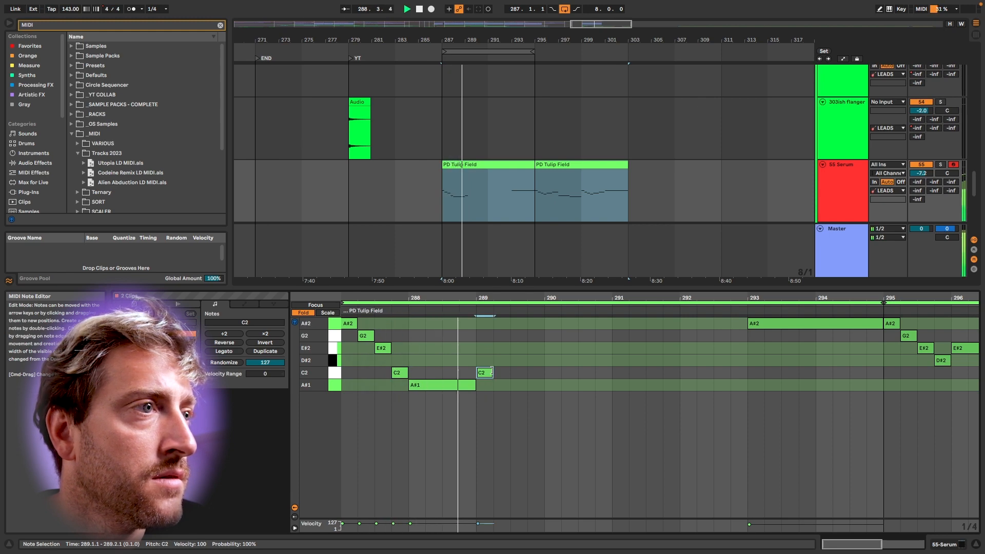
{"action": "scroll", "coordinate": [513, 373], "scroll_direction": "right", "scroll_amount": 1}
{"action": "key", "text": "space"}
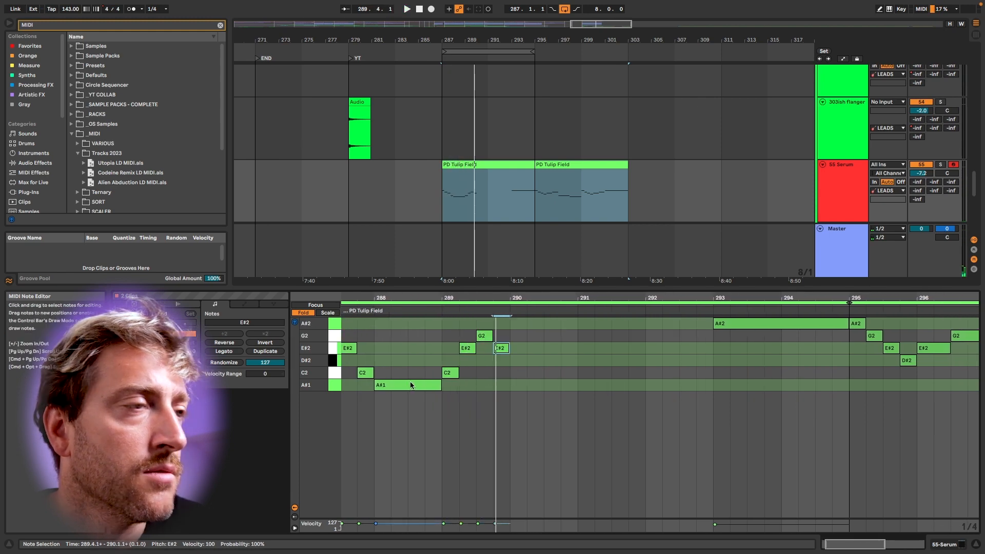
{"action": "scroll", "coordinate": [412, 385], "scroll_direction": "left", "scroll_amount": 1}
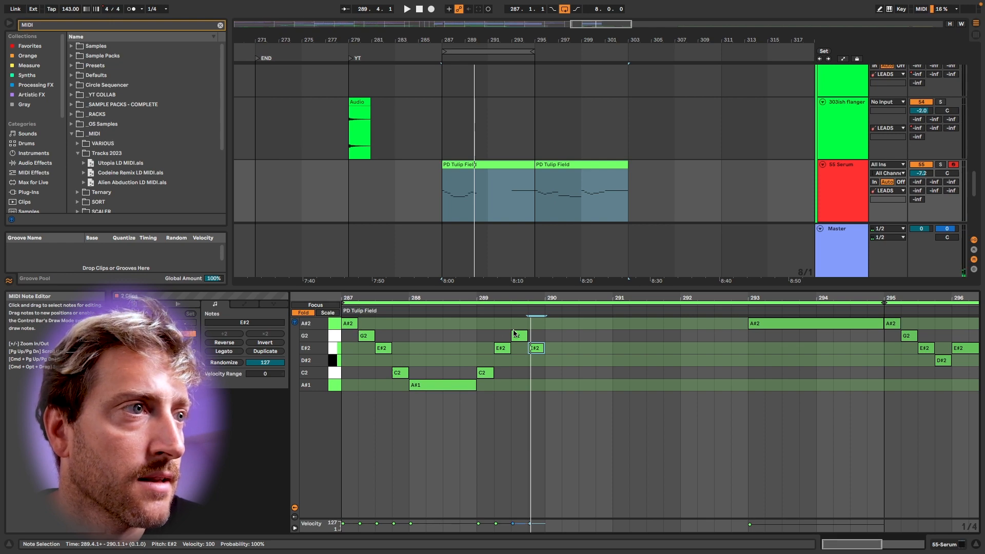
{"action": "left_click_drag", "start_coordinate": [547, 348], "coordinate": [562, 349]}
{"action": "key", "text": "space"}
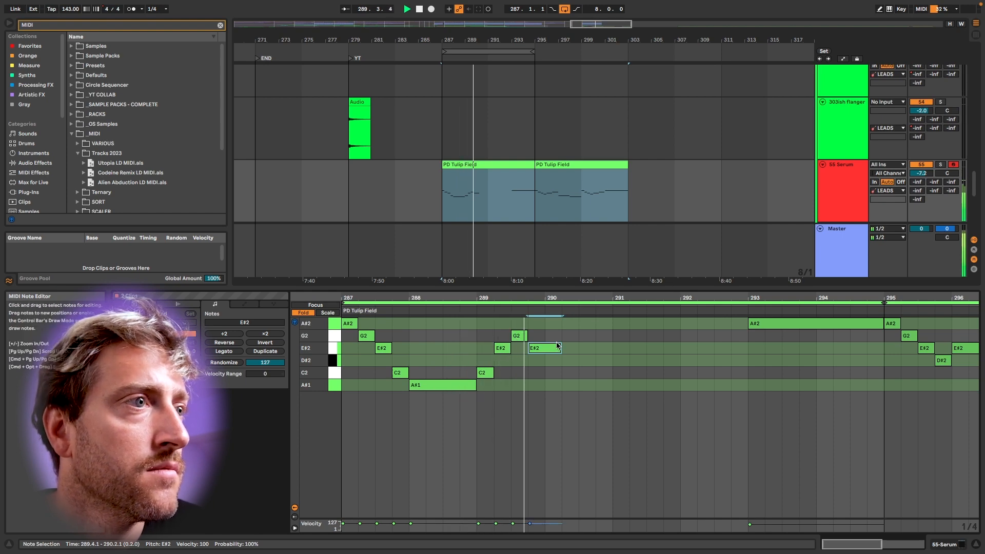
Step: Rework bar 289 as C2, E#2, A#2, G2 and place the two-quarter E#2 at the start of bar 290
{"action": "left_click_drag", "start_coordinate": [519, 339], "coordinate": [502, 362]}
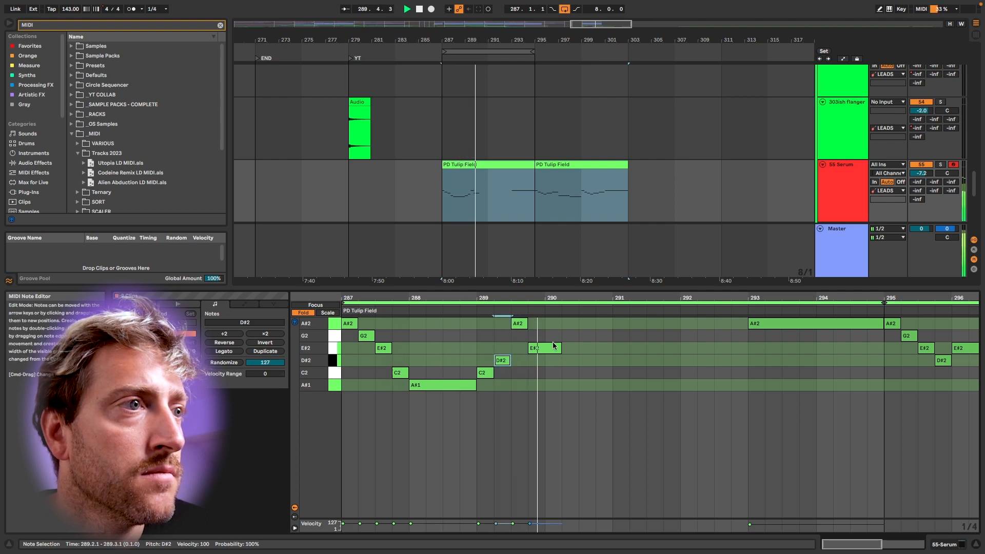
{"action": "left_click_drag", "start_coordinate": [503, 360], "coordinate": [579, 349]}
{"action": "key", "text": "space"}
{"action": "key", "text": "space"}
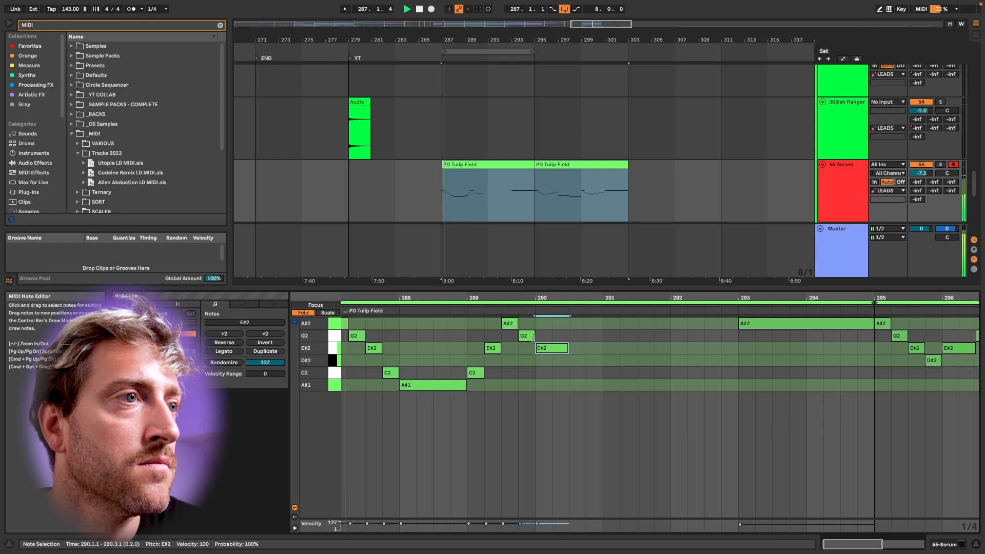
Step: Add a two-quarter A#1 at 290.3, followed by D#2, G2, A#2, G2 and a two-quarter E#2 through bars 291 and 292
{"action": "double_click", "coordinate": [582, 385]}
{"action": "left_click", "coordinate": [584, 388]}
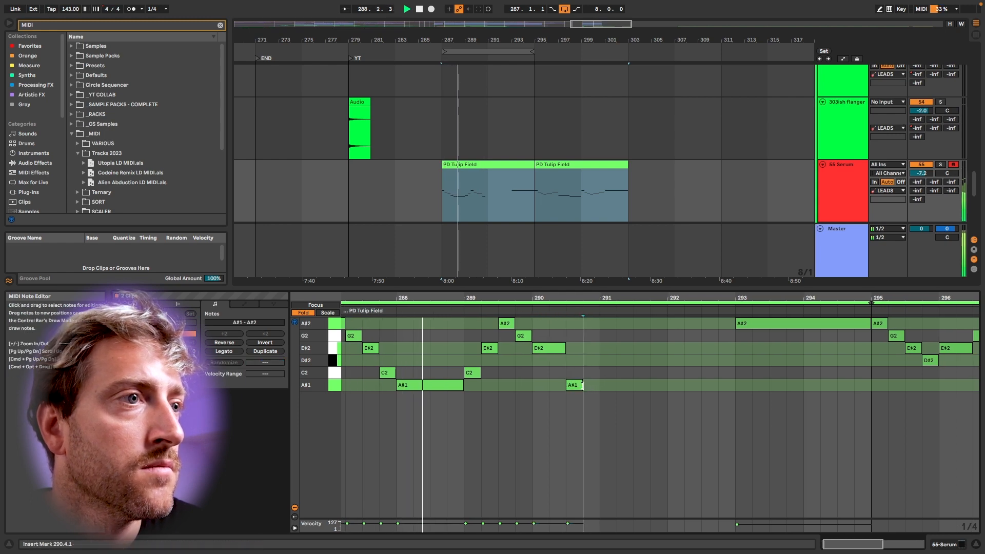
{"action": "left_click_drag", "start_coordinate": [578, 386], "coordinate": [595, 386]}
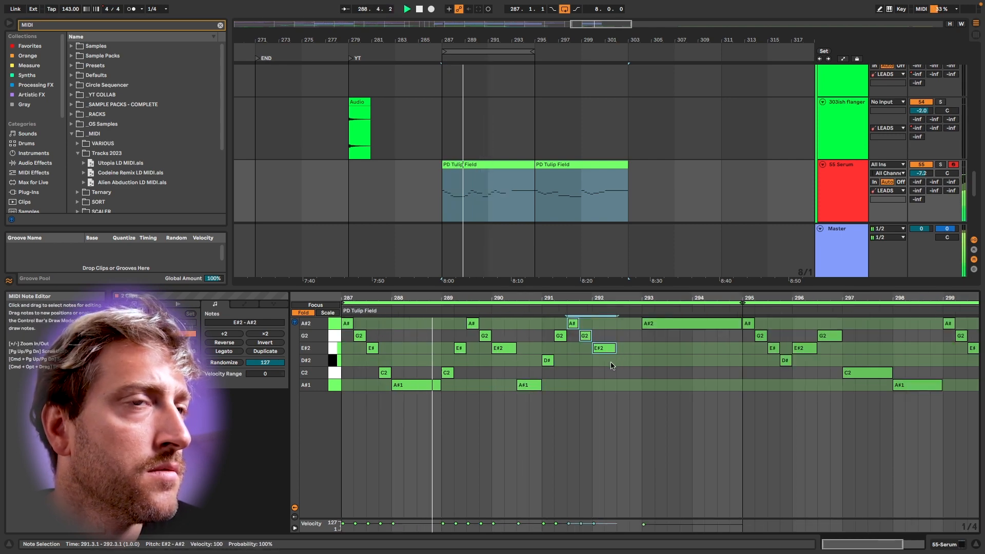
{"action": "scroll", "coordinate": [924, 405], "scroll_direction": "right", "scroll_amount": 1}
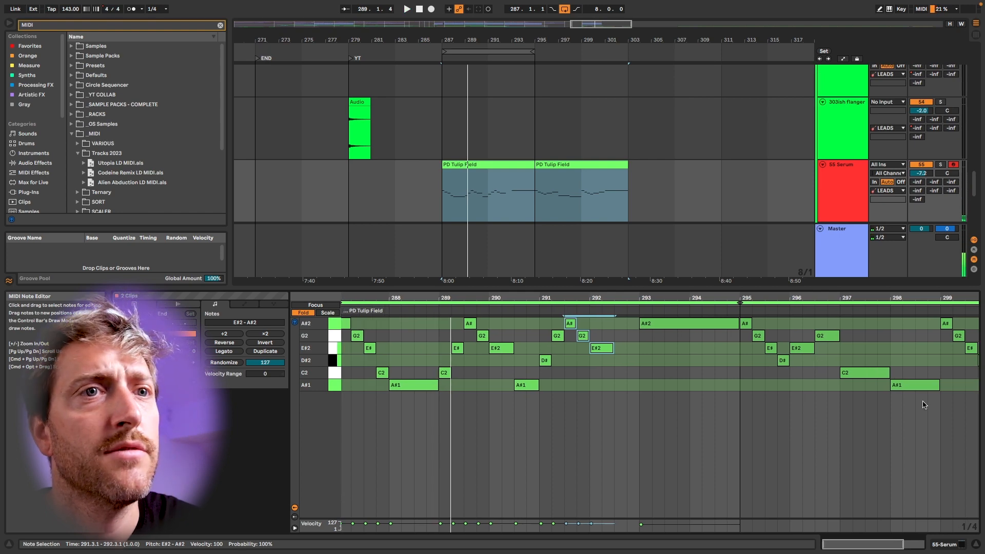
Step: Play back the new phrase and add a two-quarter A#1 at 292.3, just before the sustained A#2
{"action": "left_click", "coordinate": [549, 379]}
{"action": "key", "text": "space"}
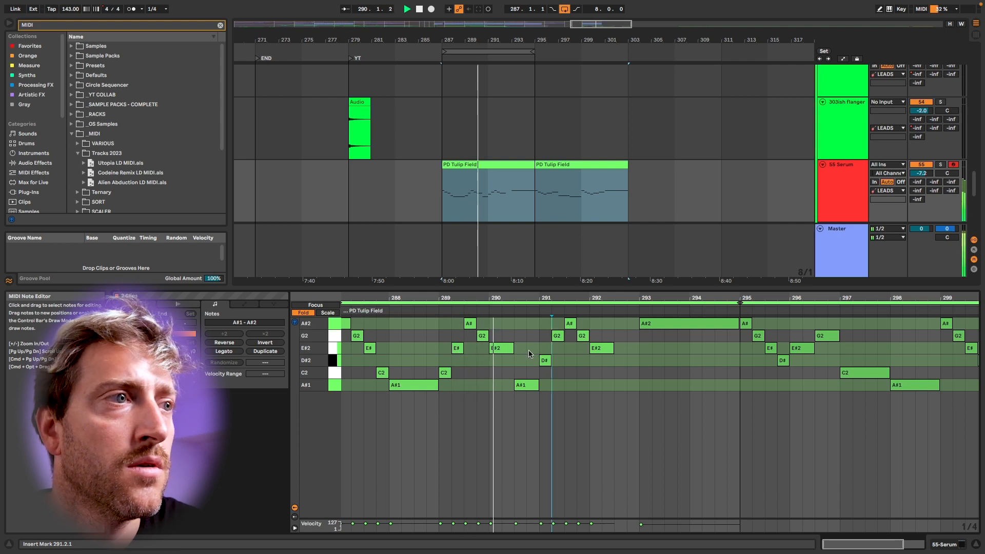
{"action": "scroll", "coordinate": [530, 352], "scroll_direction": "right", "scroll_amount": 1}
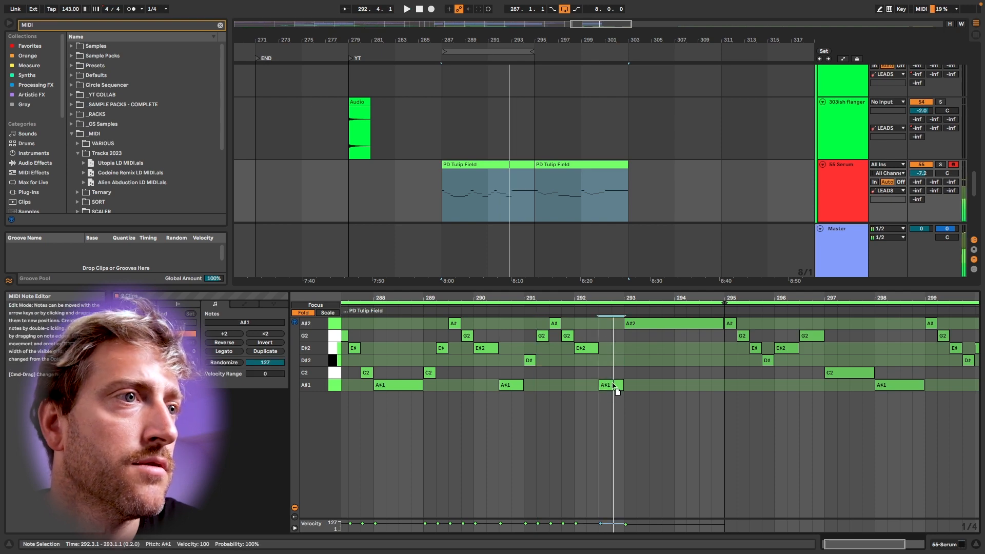
{"action": "double_click", "coordinate": [614, 385]}
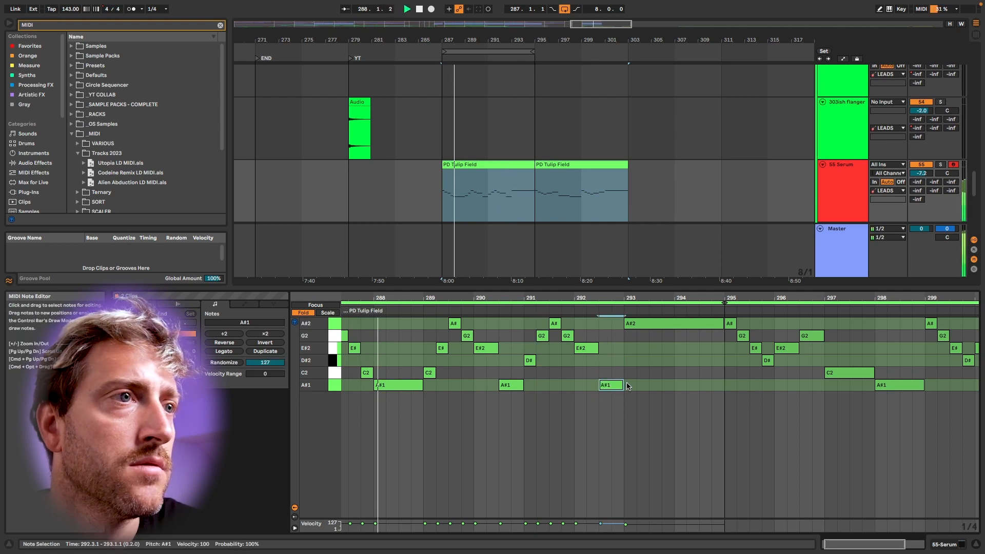
{"action": "scroll", "coordinate": [627, 384], "scroll_direction": "left", "scroll_amount": 1}
{"action": "scroll", "coordinate": [590, 383], "scroll_direction": "down", "scroll_amount": 2}
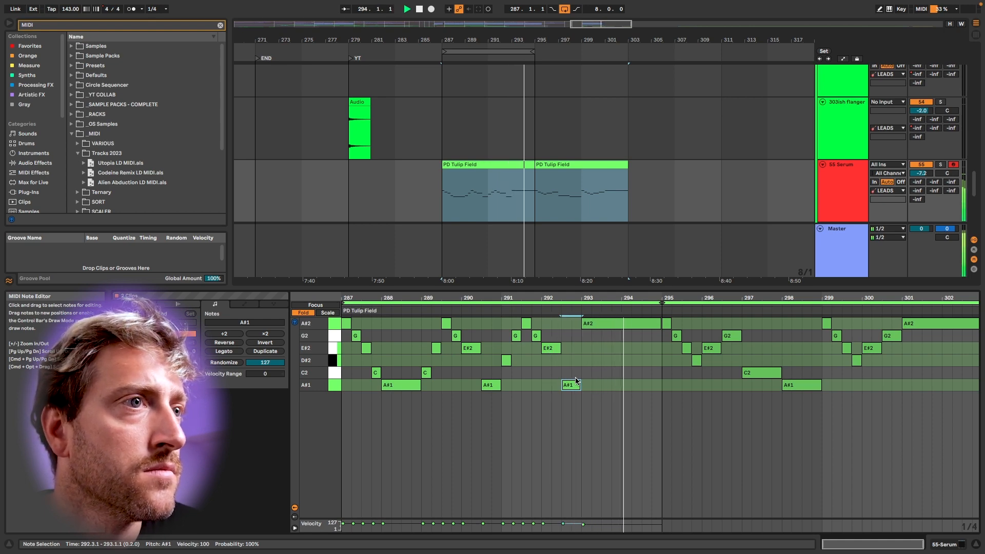
Step: Rework the ending with two-quarter E#2 and G2 notes in bar 293 and the sustained A#2 from bar 294, and play it
{"action": "left_click", "coordinate": [606, 324]}
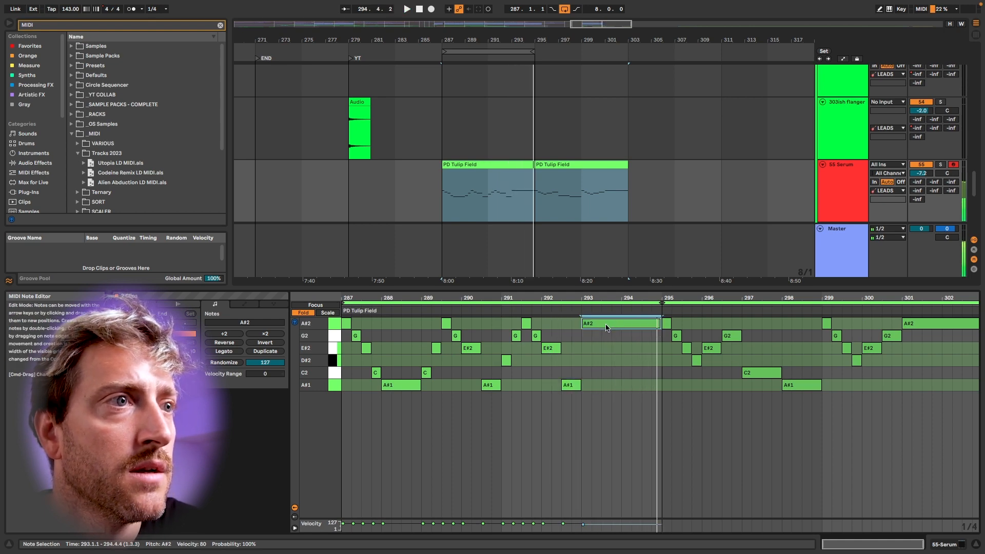
{"action": "left_click_drag", "start_coordinate": [582, 324], "coordinate": [618, 340]}
{"action": "key", "text": "space"}
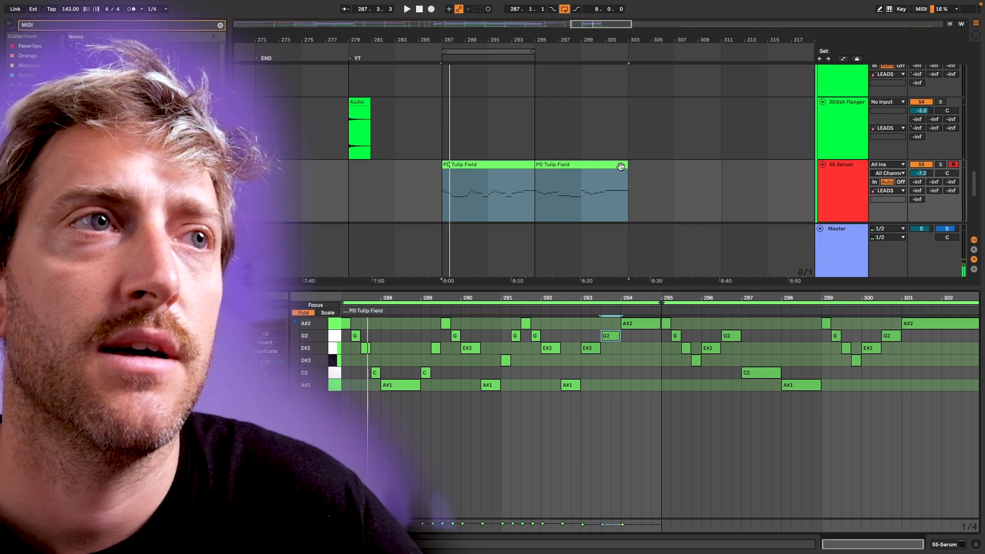
Step: Colour the original PD Tulip Field clip at bar 295 red to distinguish it from the new variation
{"action": "left_click", "coordinate": [592, 165]}
{"action": "right_click", "coordinate": [592, 166]}
{"action": "left_click", "coordinate": [598, 340]}
Step: Move PD Back to the 80s to bar 271 and place the red clip at bar 287 on the MIDI BIN pack track
{"action": "scroll", "coordinate": [559, 214], "scroll_direction": "down", "scroll_amount": 3}
{"action": "scroll", "coordinate": [537, 214], "scroll_direction": "down", "scroll_amount": 3}
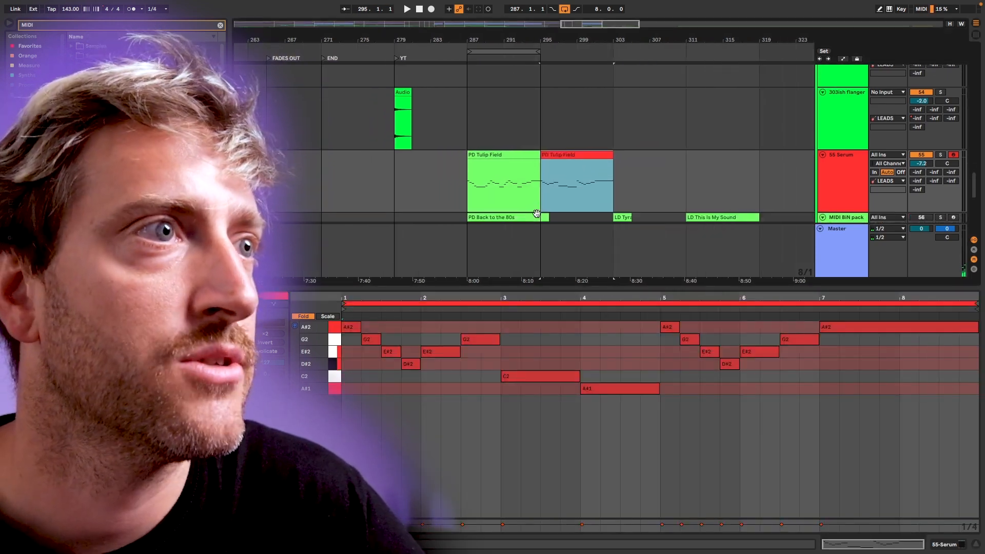
{"action": "left_click_drag", "start_coordinate": [503, 181], "coordinate": [422, 191]}
{"action": "left_click_drag", "start_coordinate": [560, 119], "coordinate": [516, 182]}
Step: Compare the notes of the red original and the green variation, first overlaid together and one clip at a time
{"action": "left_click", "coordinate": [519, 119], "text": "shift"}
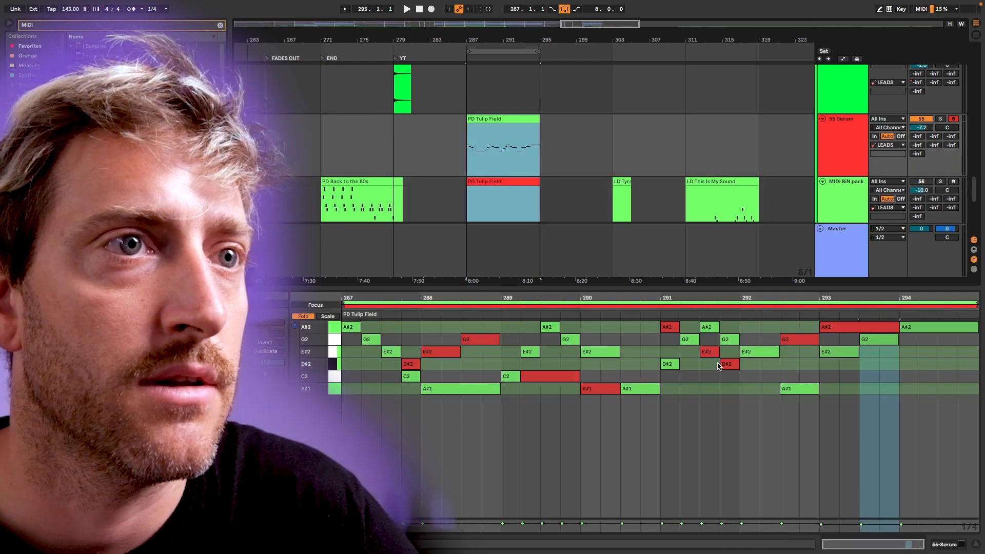
{"action": "left_click", "coordinate": [505, 396]}
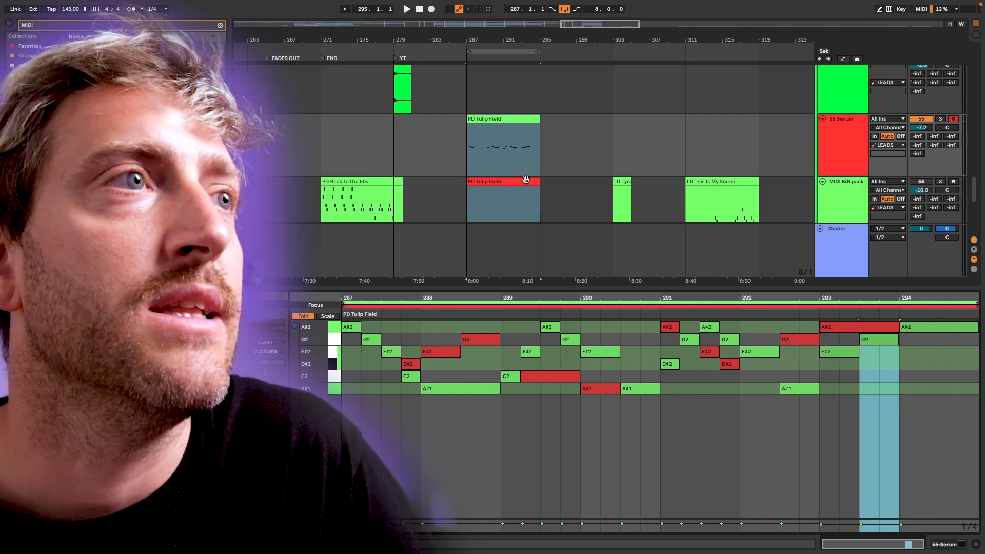
{"action": "left_click", "coordinate": [526, 179]}
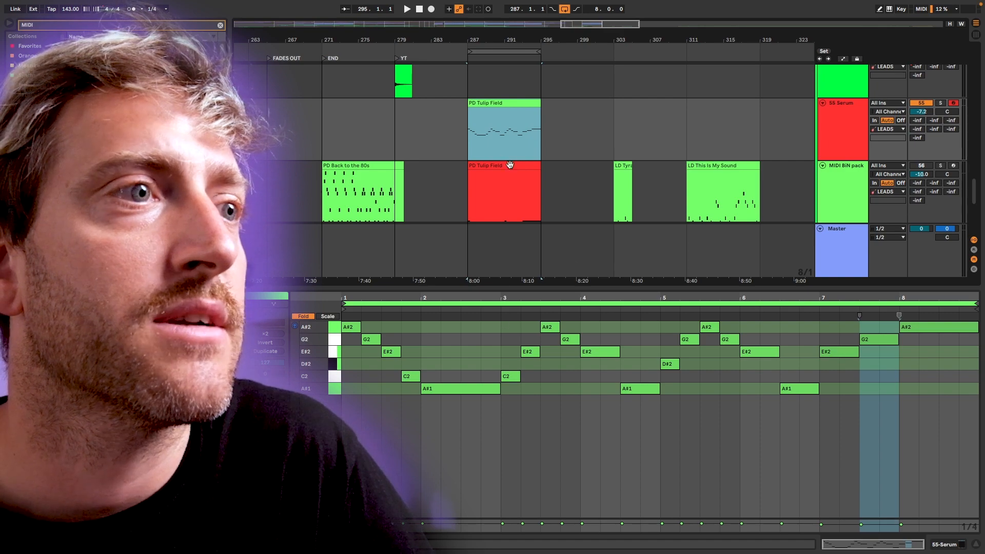
{"action": "key", "text": "Down"}
{"action": "left_click", "coordinate": [506, 348]}
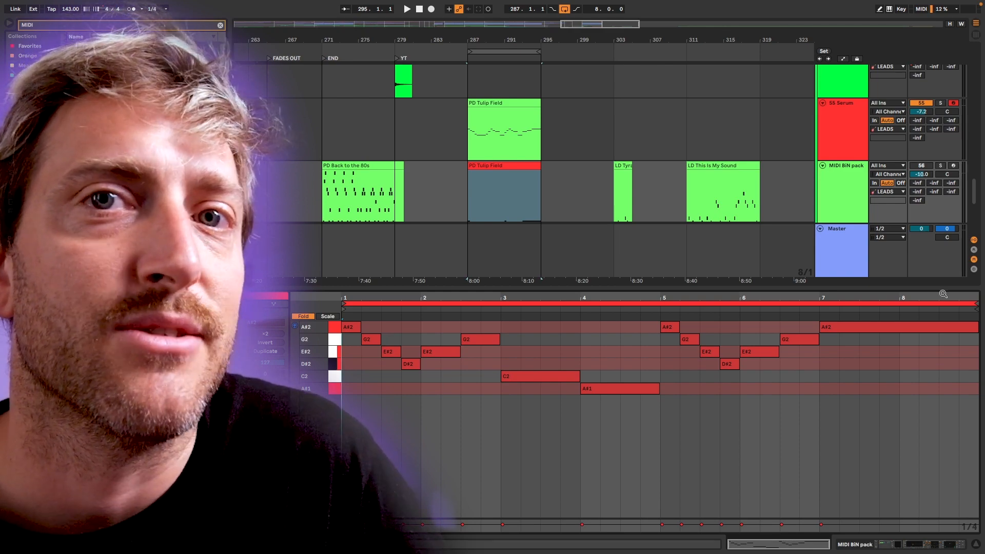
{"action": "left_click", "coordinate": [509, 166]}
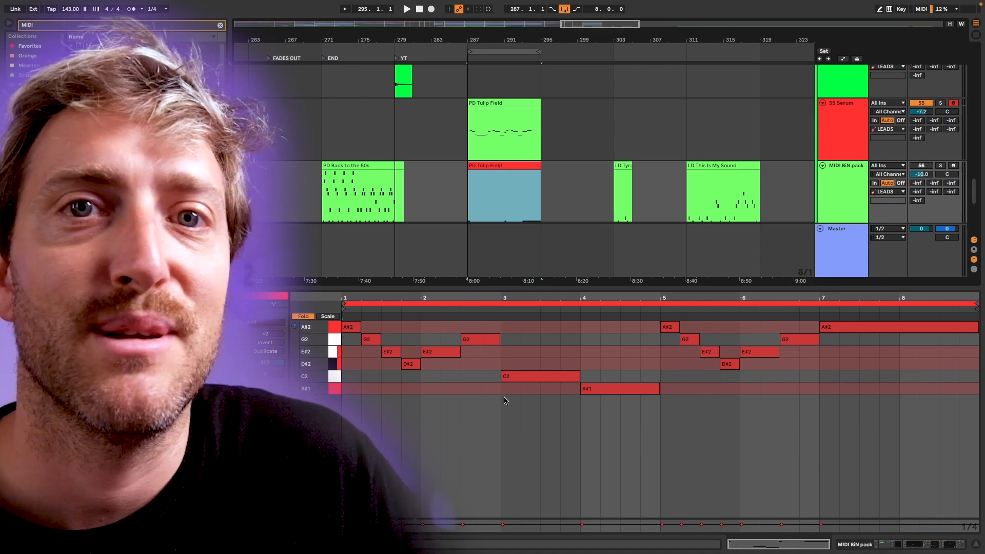
{"action": "left_click", "coordinate": [504, 103]}
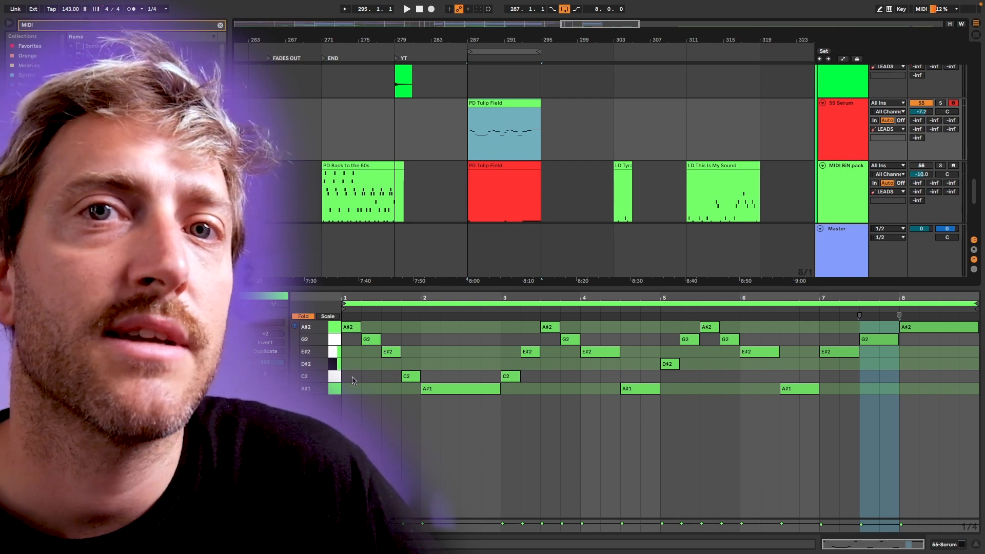
Step: Select the variation's C2 notes and try the Minor and Dorian scales on the clip before restoring Phrygian
{"action": "left_click", "coordinate": [336, 379]}
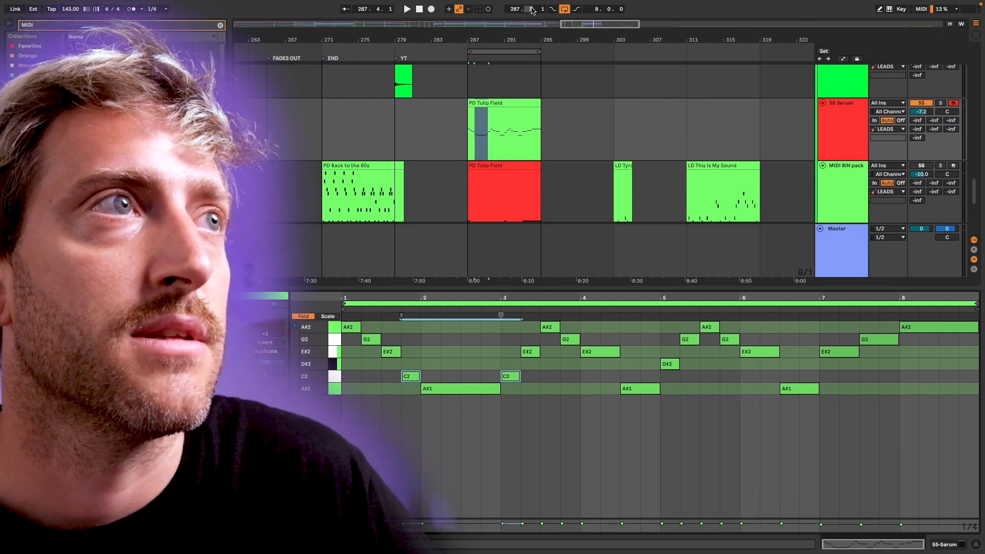
{"action": "left_click", "coordinate": [172, 382]}
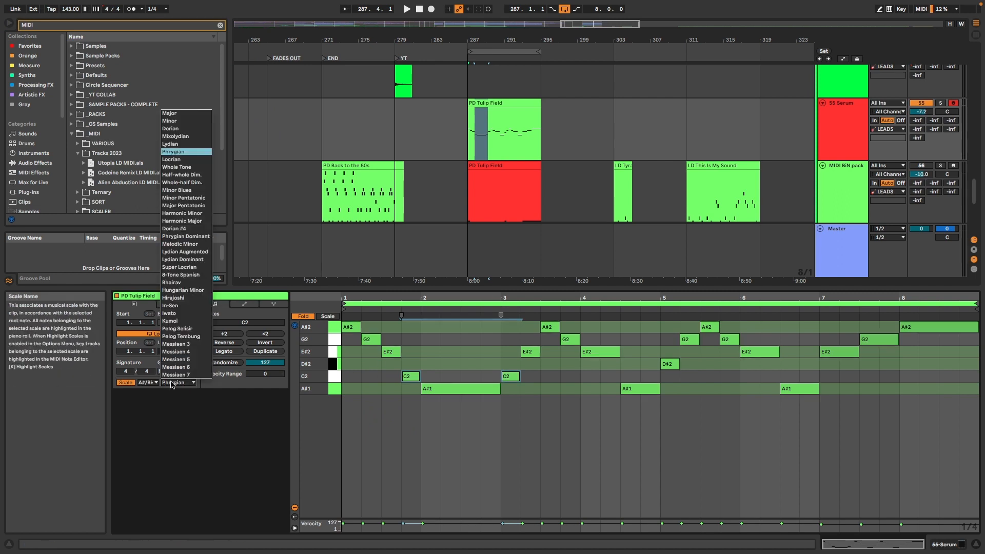
{"action": "left_click", "coordinate": [188, 121]}
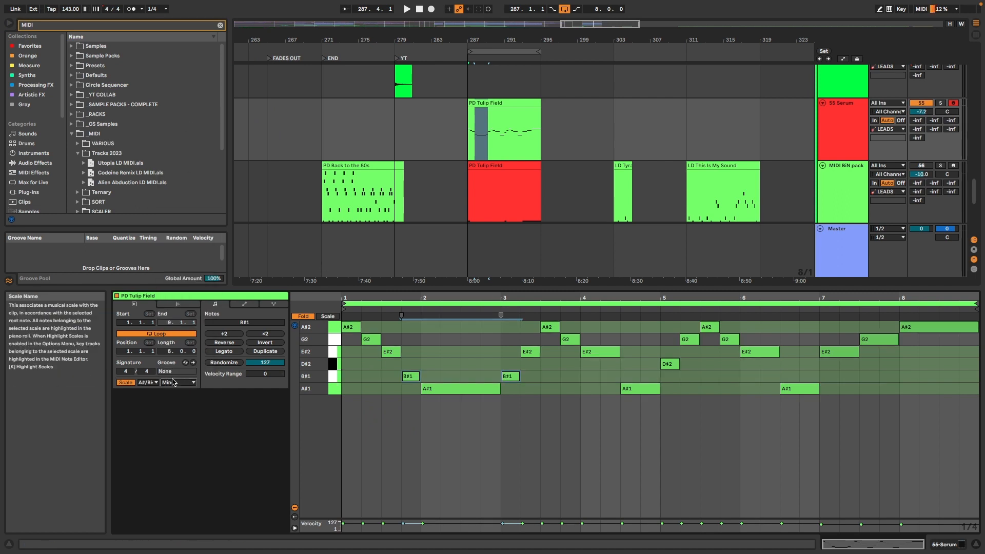
{"action": "left_click", "coordinate": [179, 130]}
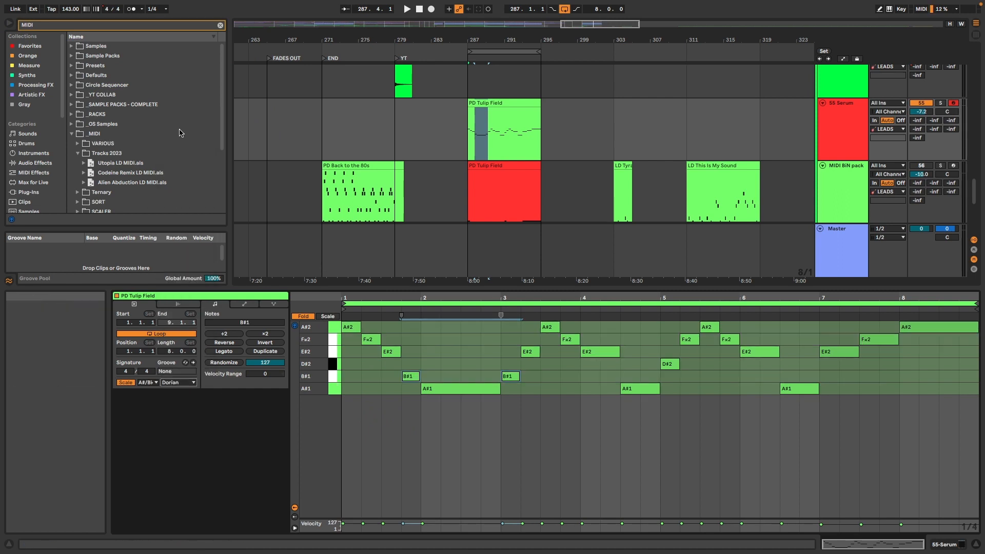
{"action": "left_click", "coordinate": [183, 384]}
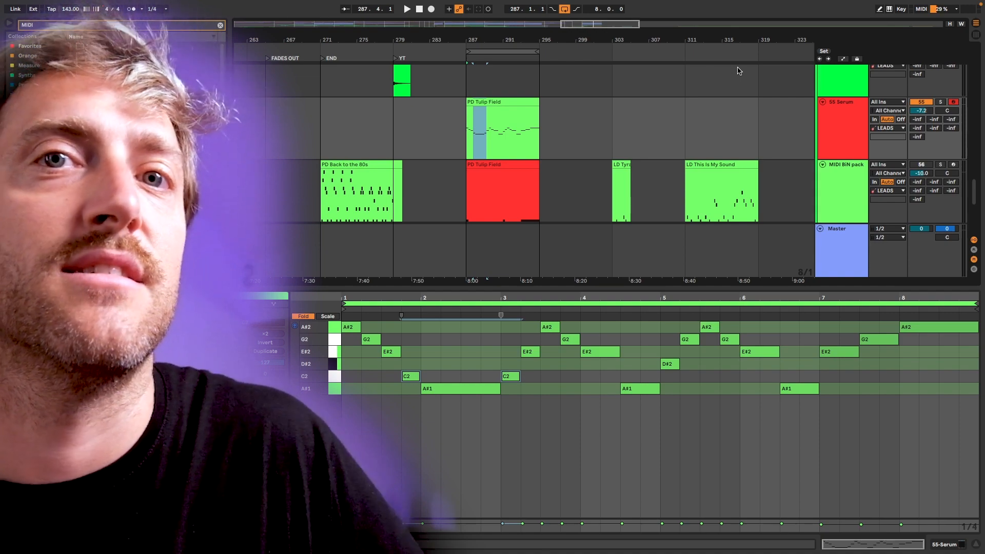
{"action": "scroll", "coordinate": [674, 194], "scroll_direction": "down", "scroll_amount": 3}
{"action": "scroll", "coordinate": [674, 194], "scroll_direction": "right", "scroll_amount": 5}
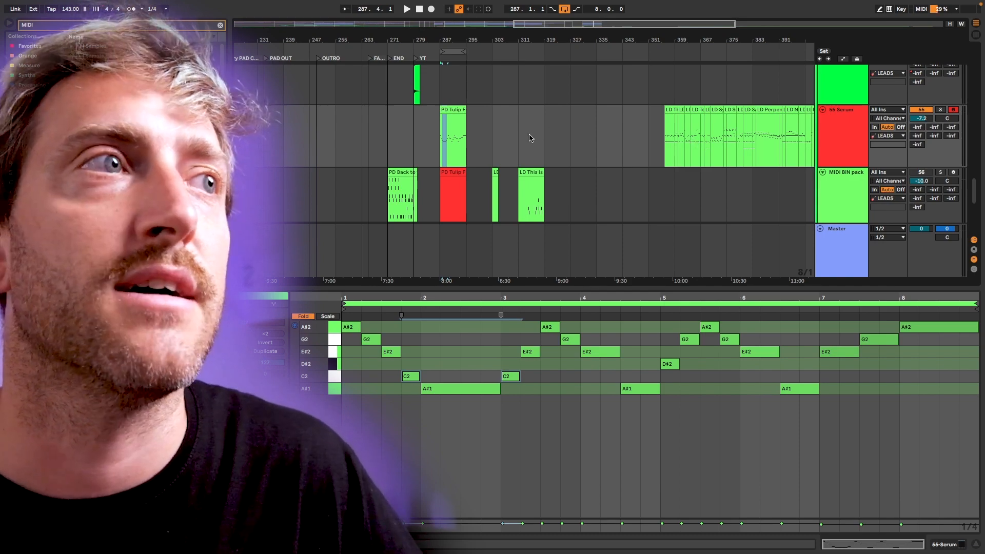
{"action": "scroll", "coordinate": [465, 137], "scroll_direction": "up", "scroll_amount": 5}
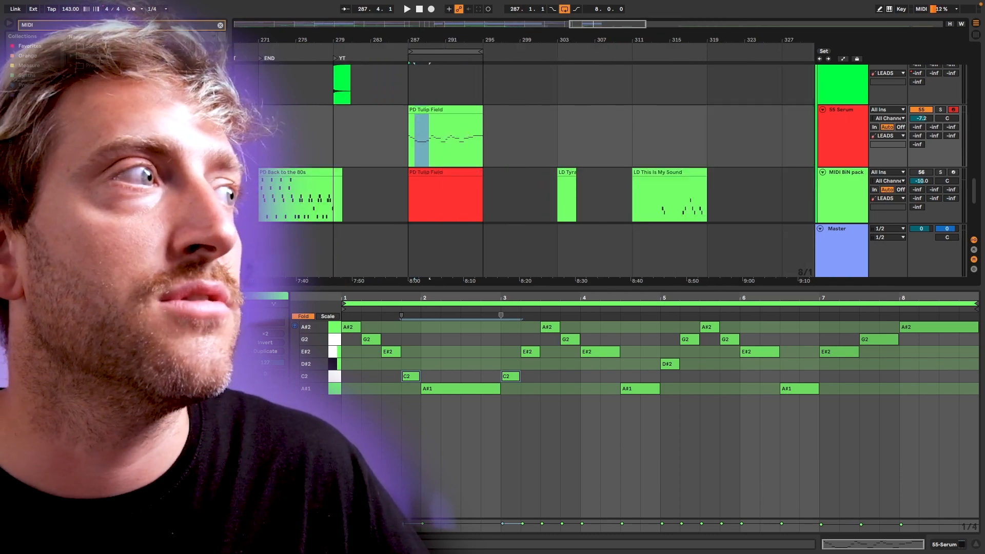